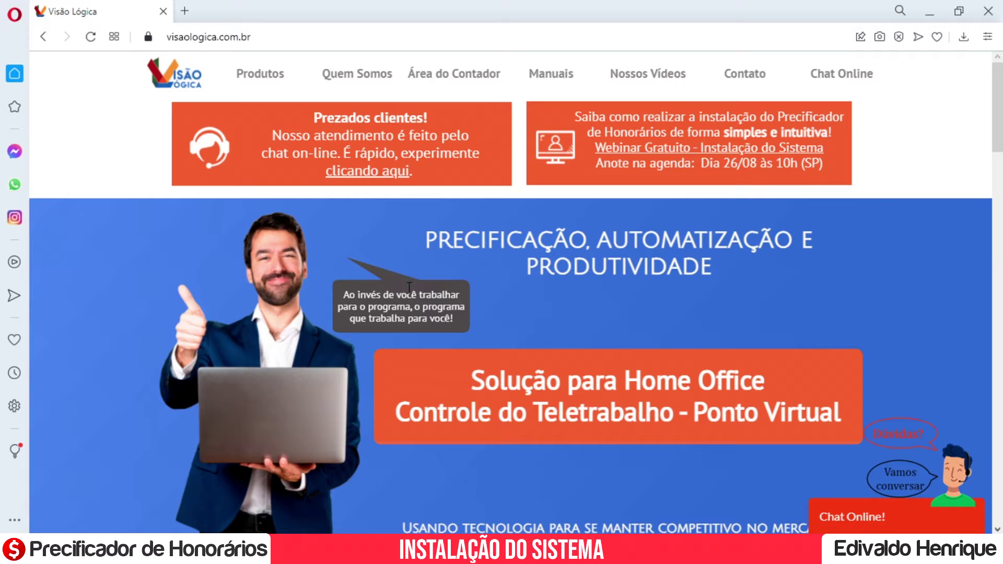
Open and close the Chat Online panel, then go to the Precificador de Honorários product page.
click(943, 522)
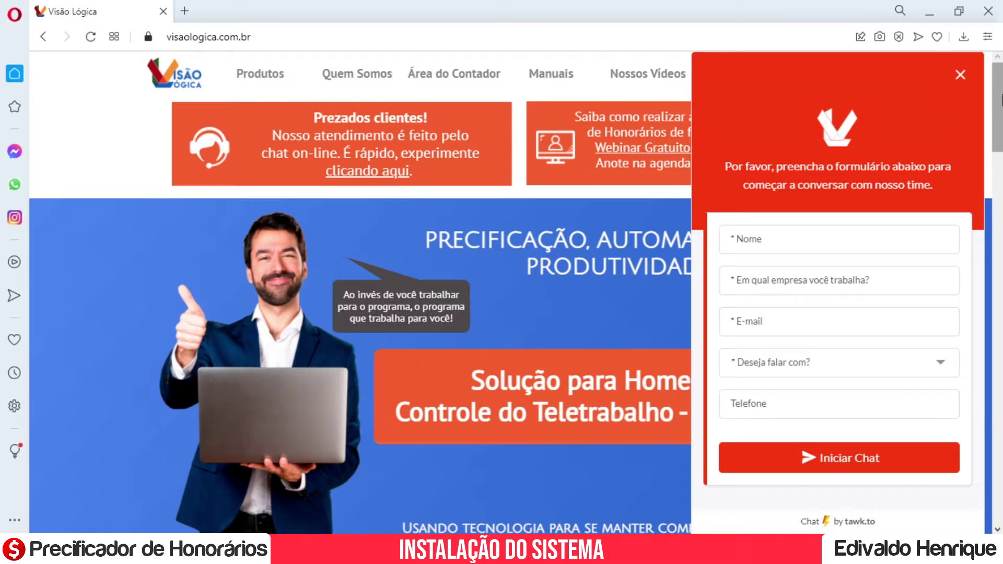
click(962, 75)
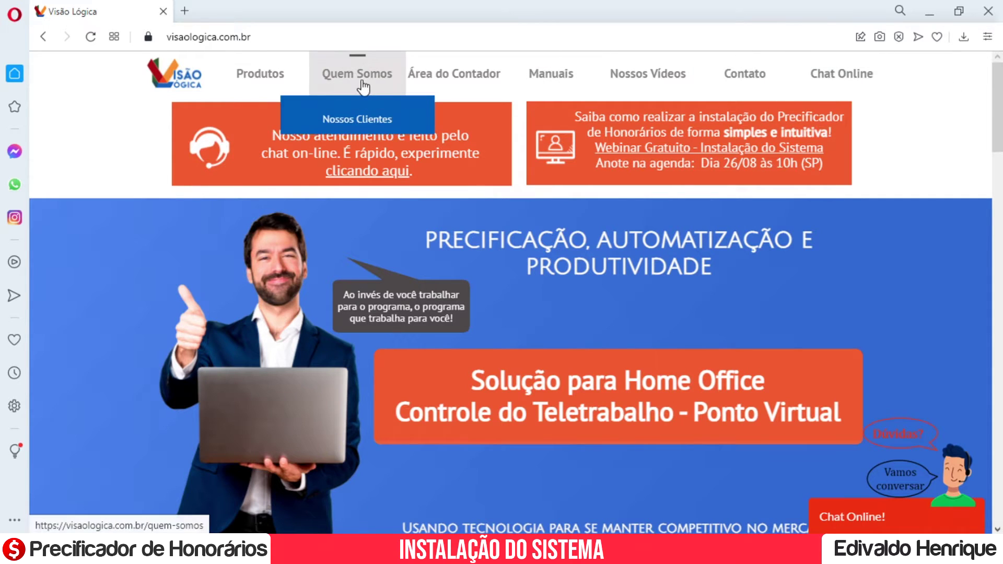
mouse_move(256, 73)
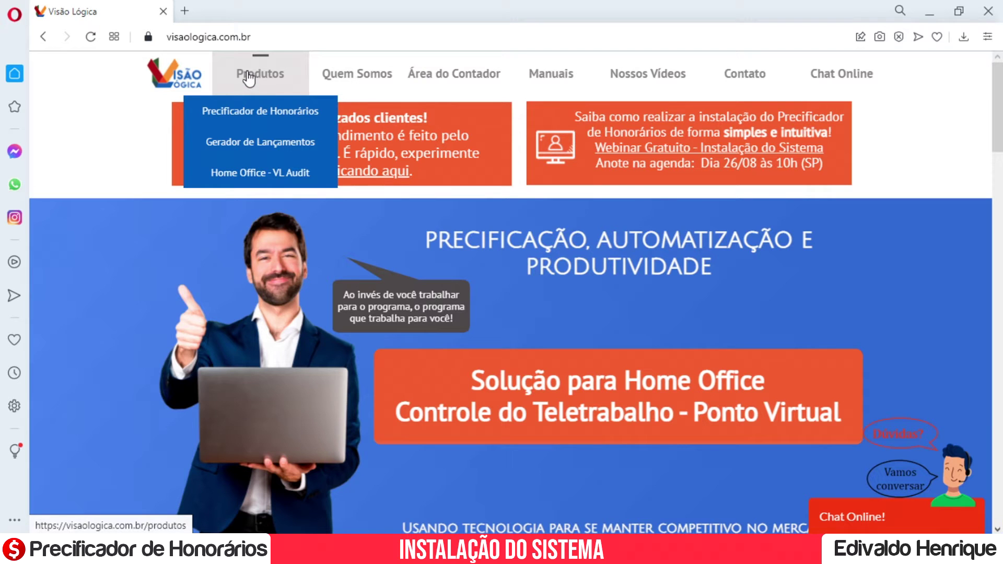
click(237, 112)
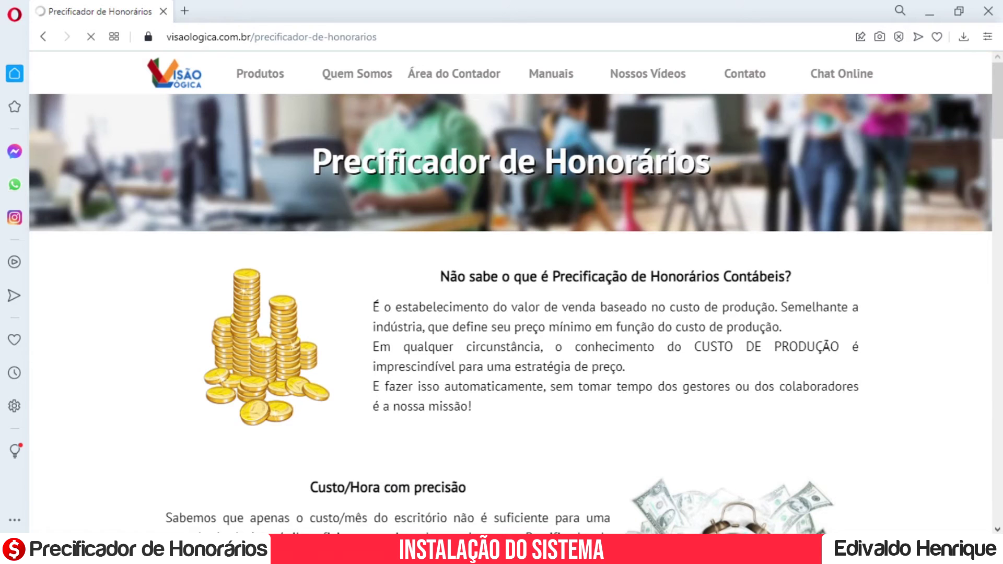
Scroll down to 'Quero testar o software' and open the trial download page.
scroll(459, 239, down, 10)
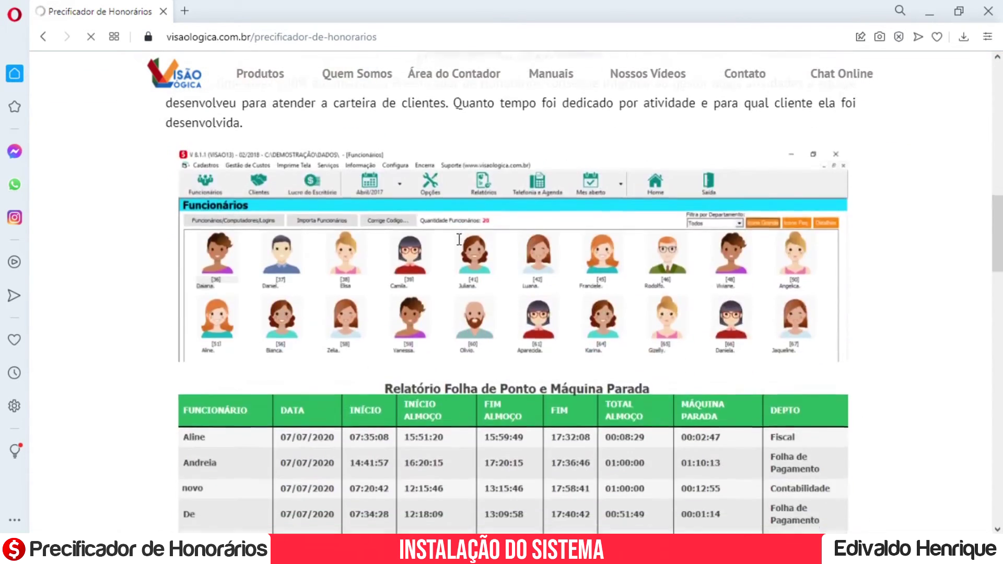
scroll(460, 240, down, 5)
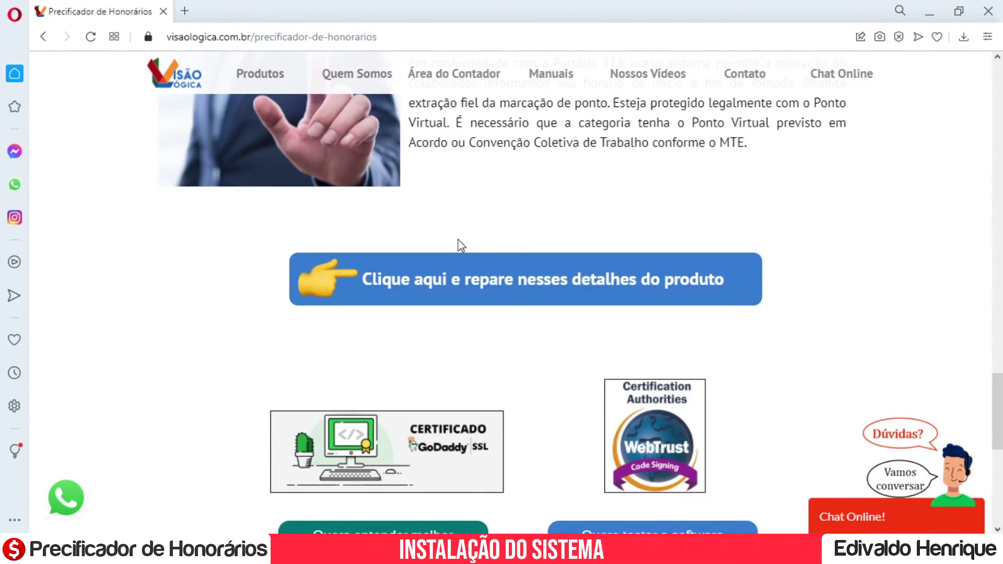
scroll(460, 245, down, 3)
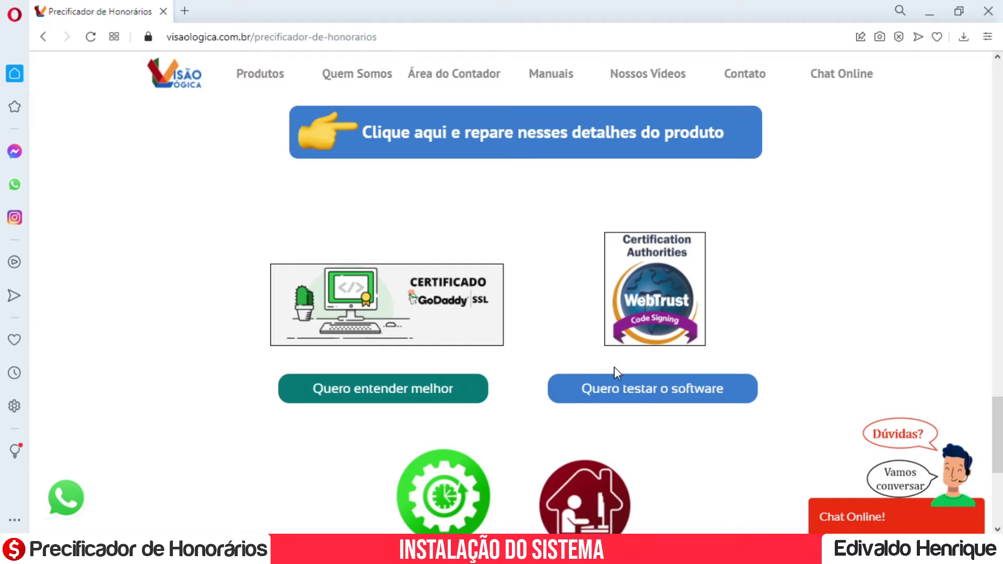
click(618, 399)
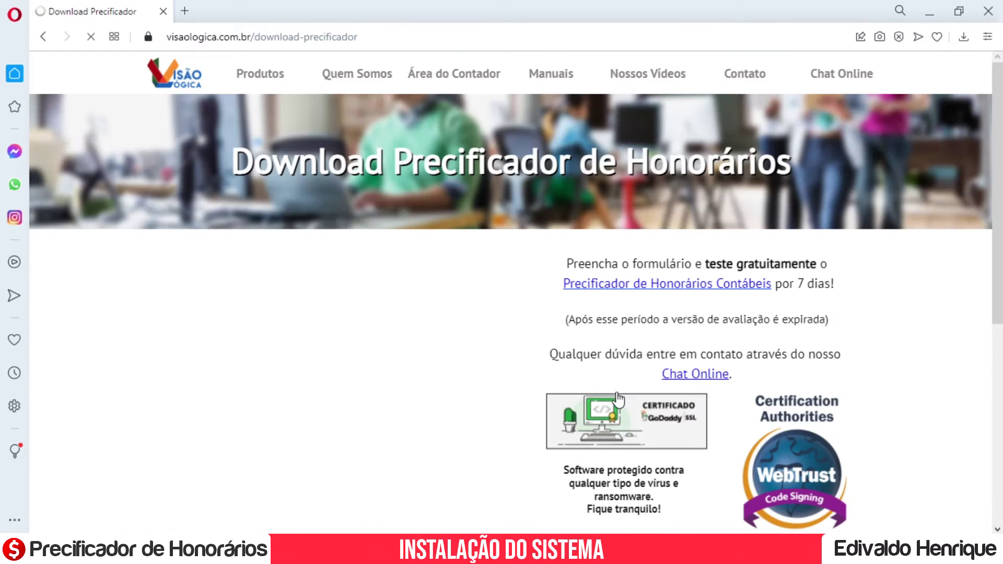
Fill the trial form with company Webinar and the contact's name, e-mail and phone number.
click(211, 302)
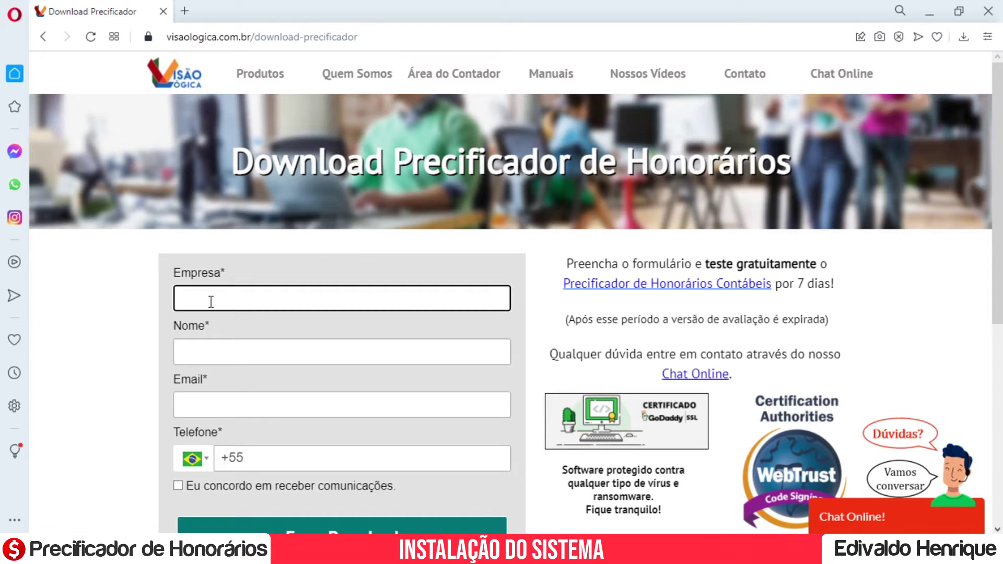
text(Webinar)
key(Tab)
text(E)
key(BackSpace)
text(Edivaldo)
key(Tab)
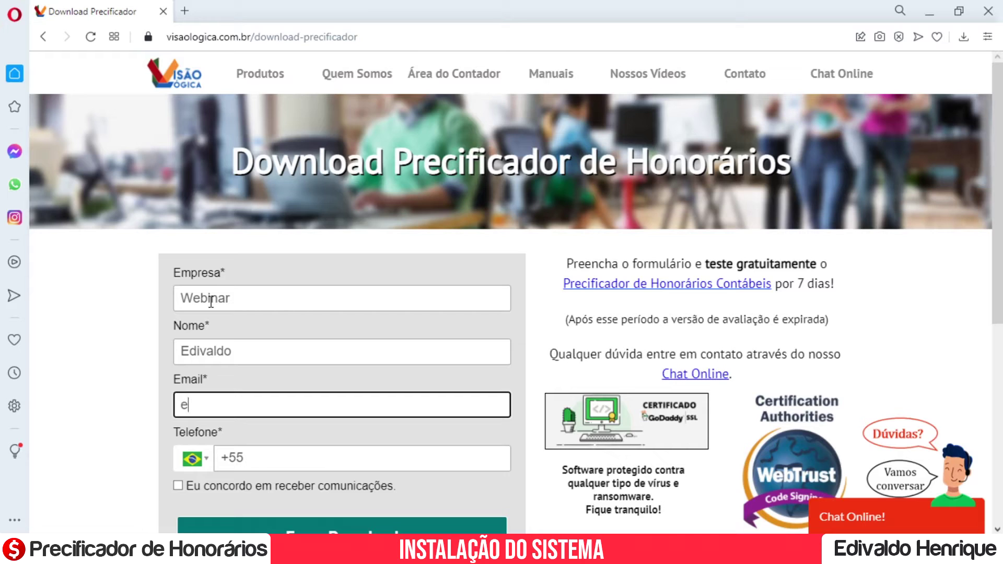
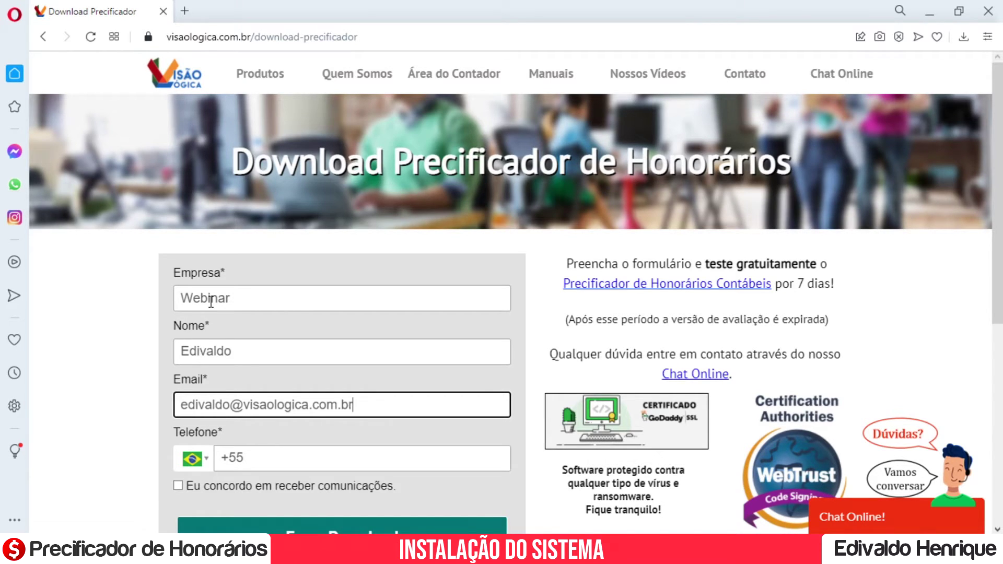
key(Tab)
scroll(313, 365, down, 2)
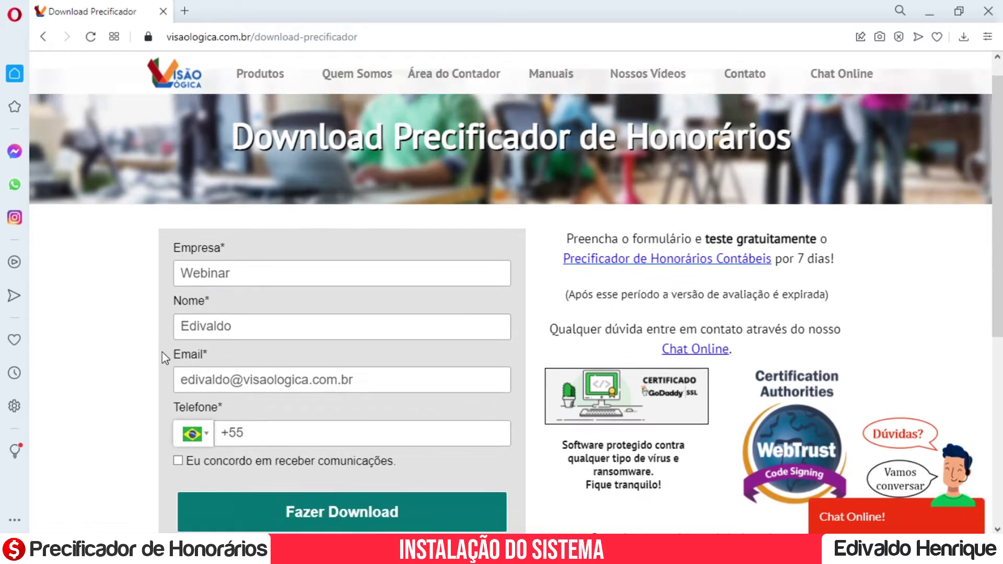
click(308, 365)
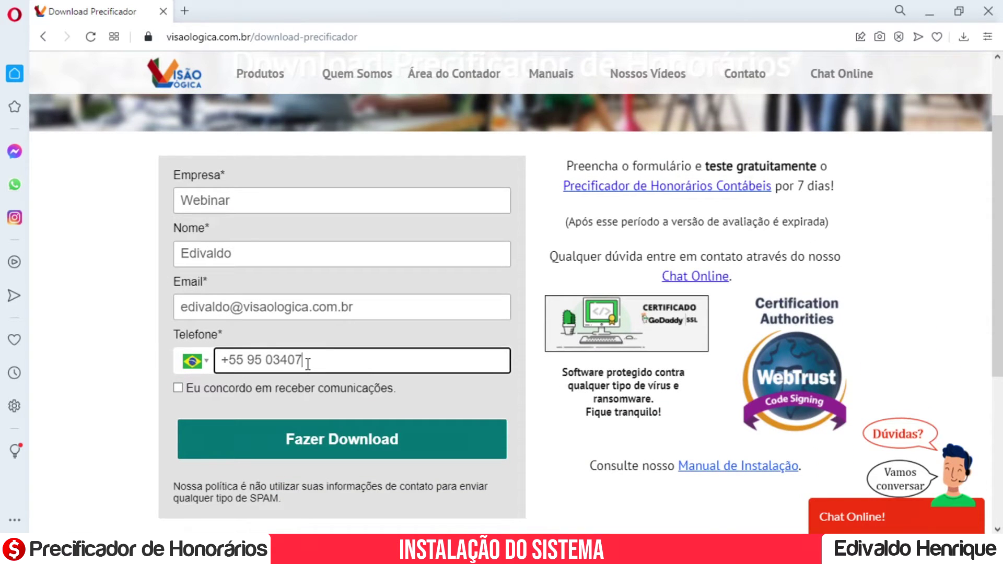
Tick the consent box, submit the form and save InstaladorVisaoLogica (3).exe to Downloads.
click(177, 390)
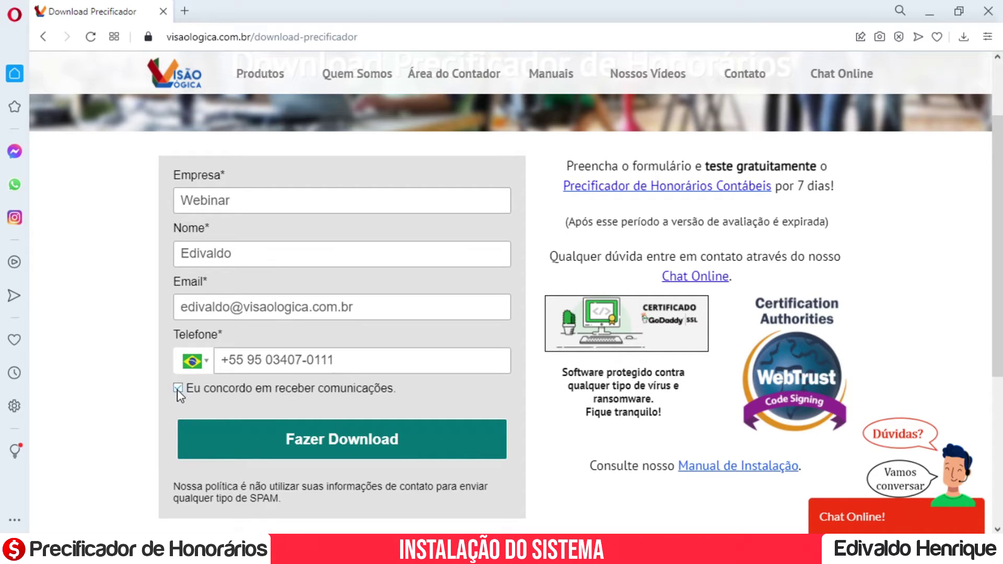
click(311, 442)
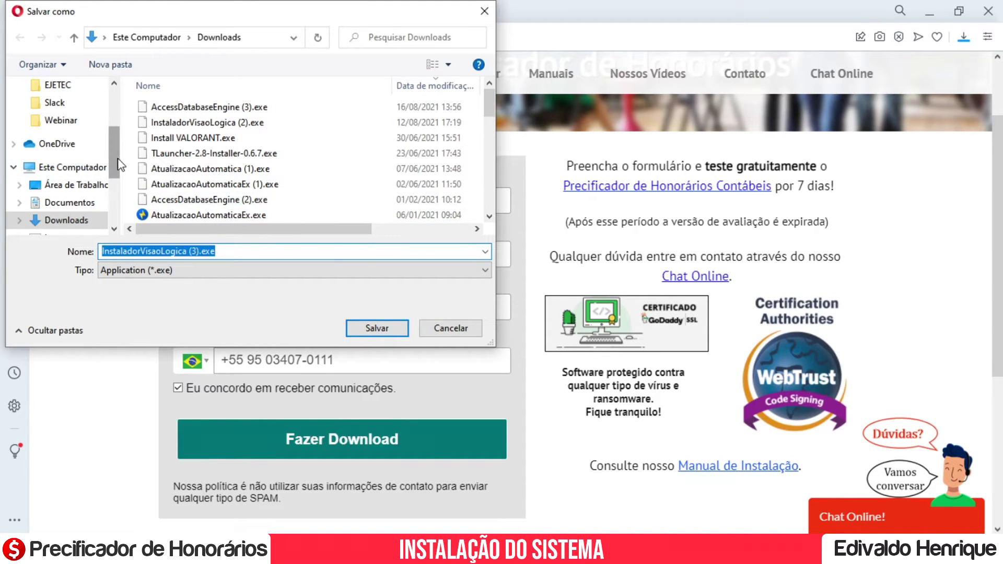
scroll(116, 136, up, 3)
click(369, 327)
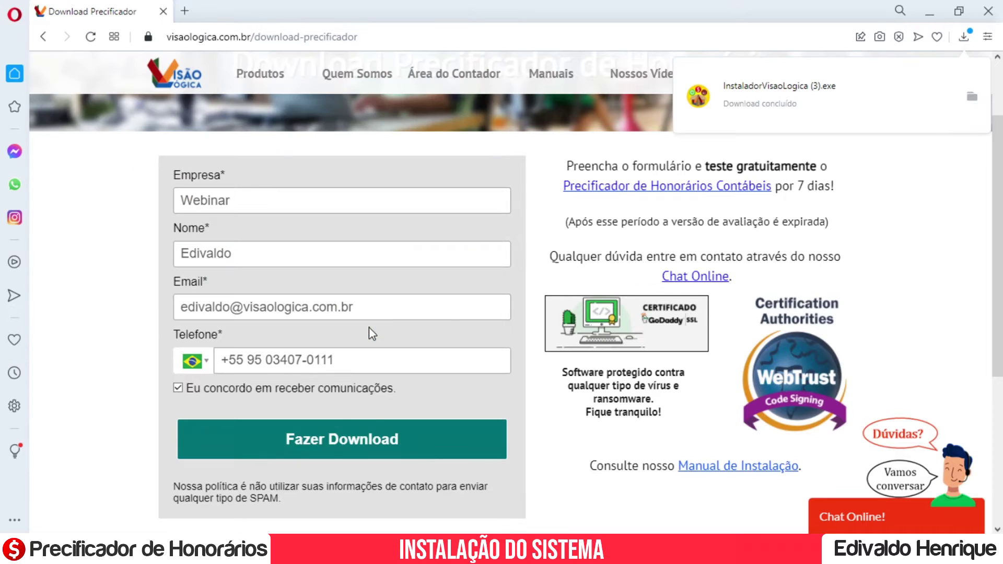
Run InstaladorVisaoLogica (3).exe and pick Precificador de Honorários as the system to install.
click(739, 93)
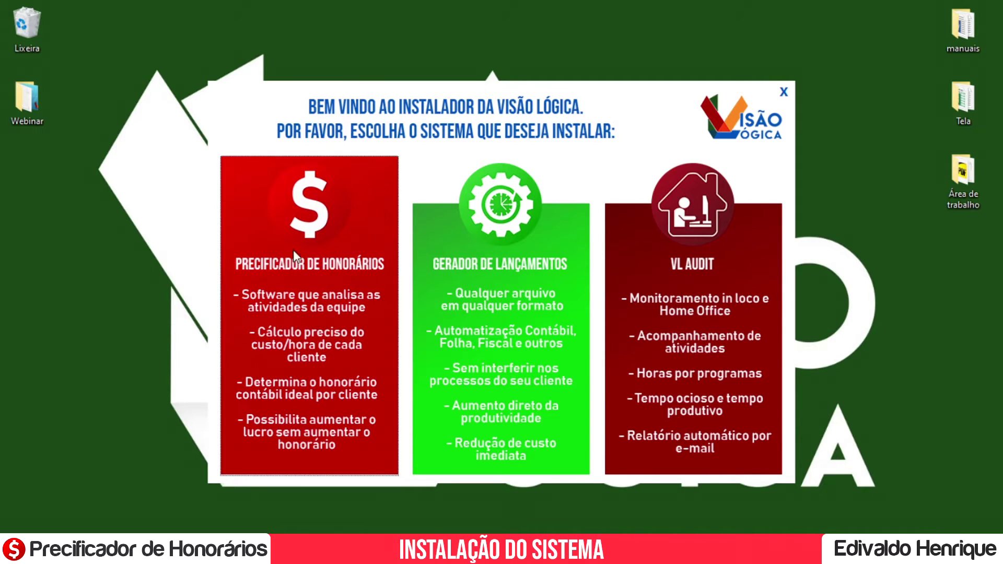
click(319, 222)
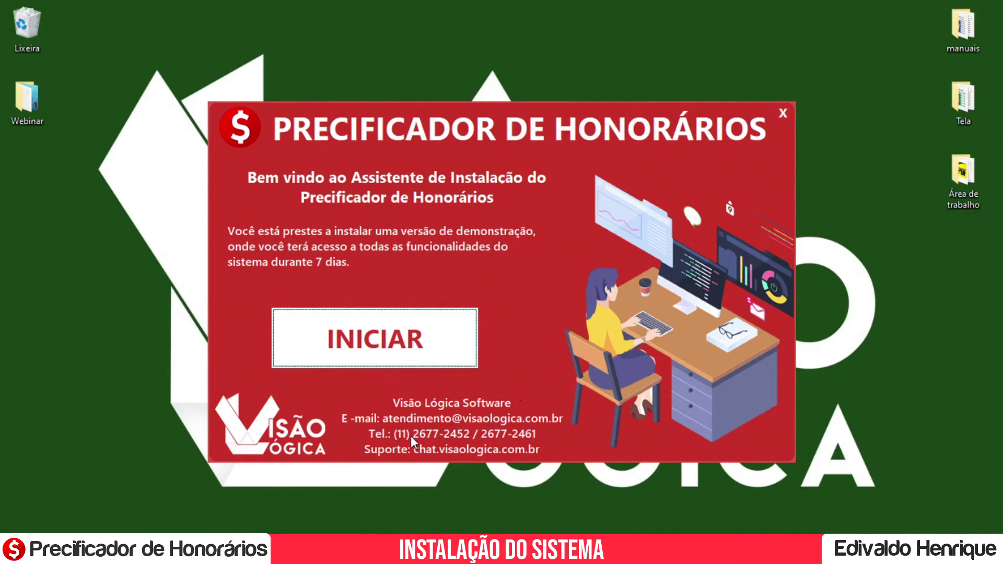
Start the wizard, accept 'Declaro que li e aceito os Termos de Uso' and advance.
click(338, 347)
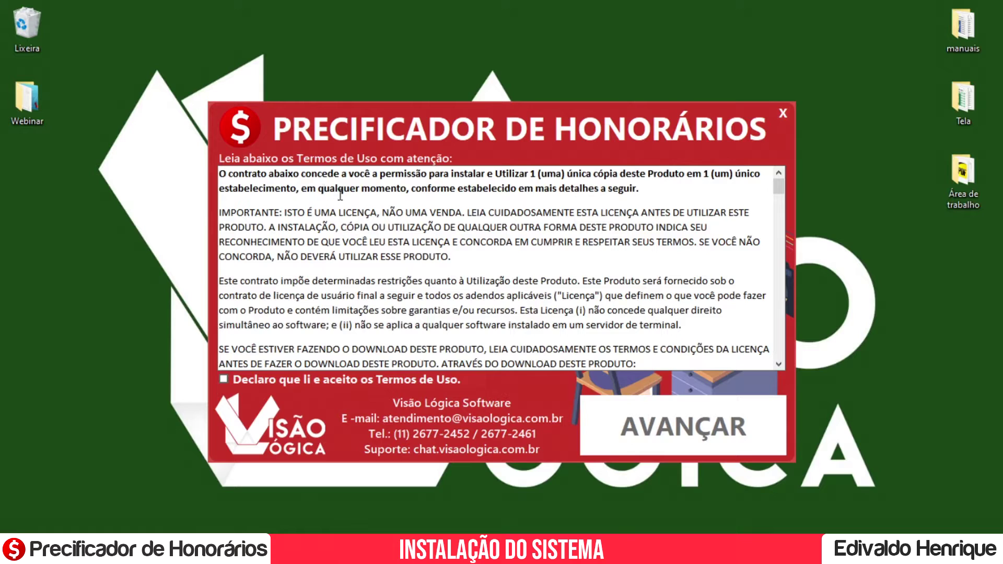
click(779, 364)
scroll(780, 366, down, 5)
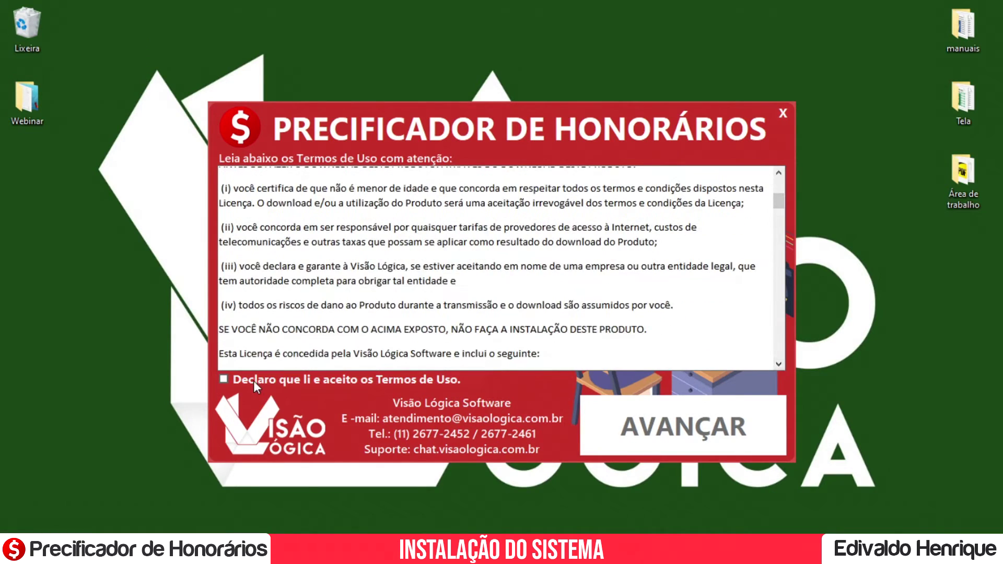
click(253, 381)
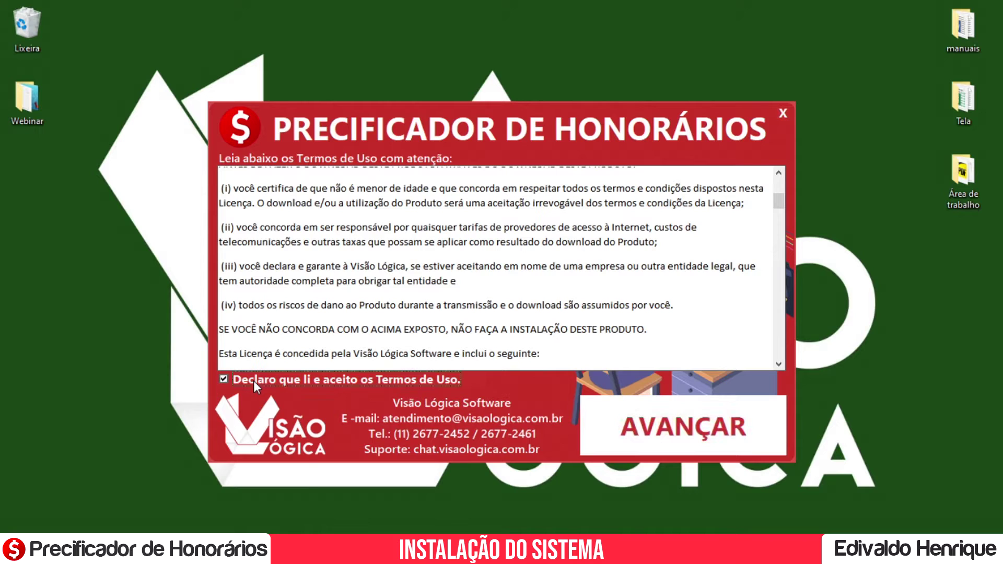
click(630, 431)
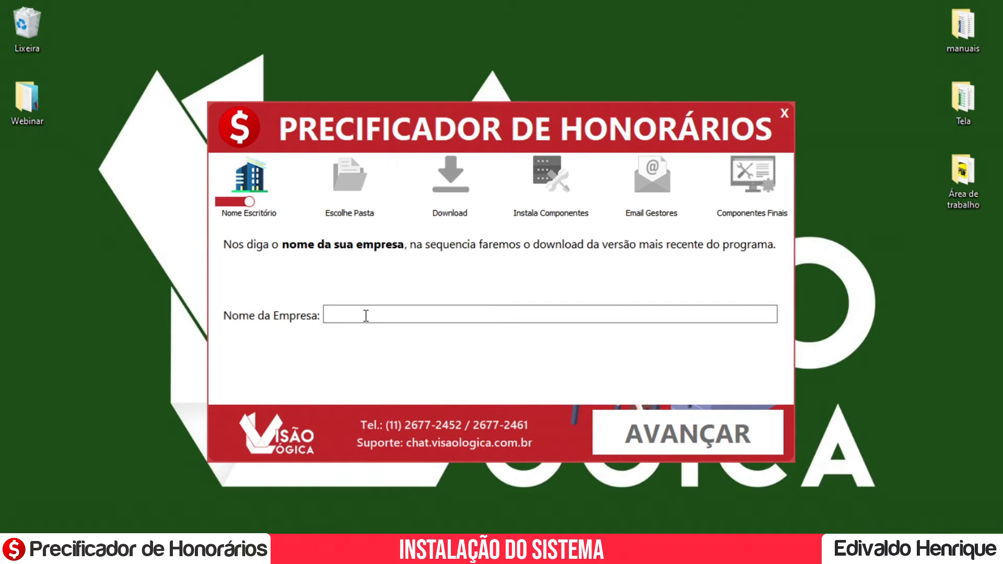
Enter WEBINAR as the company name and continue to the folder step.
click(365, 315)
text(WE)
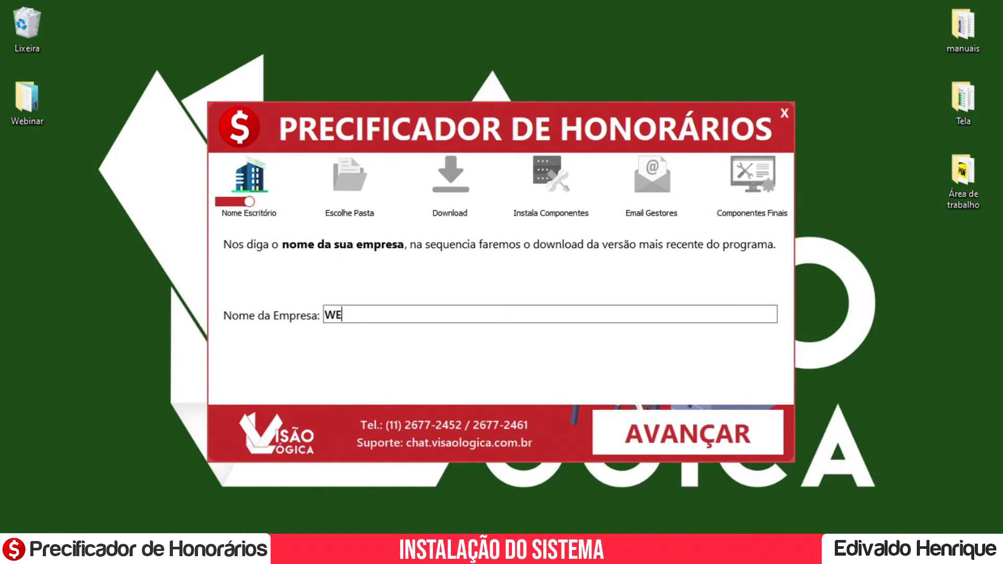
text(BINAR)
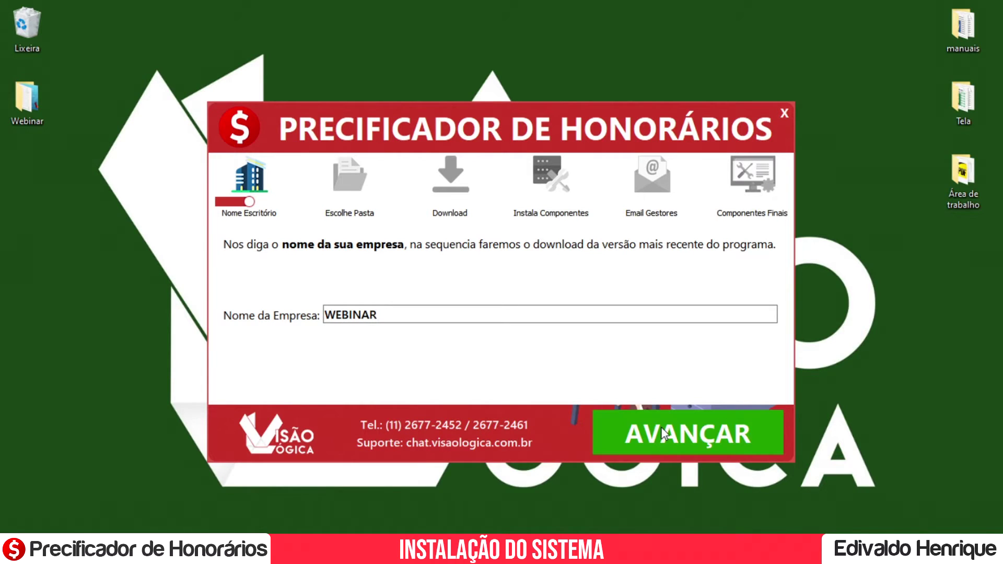
click(664, 433)
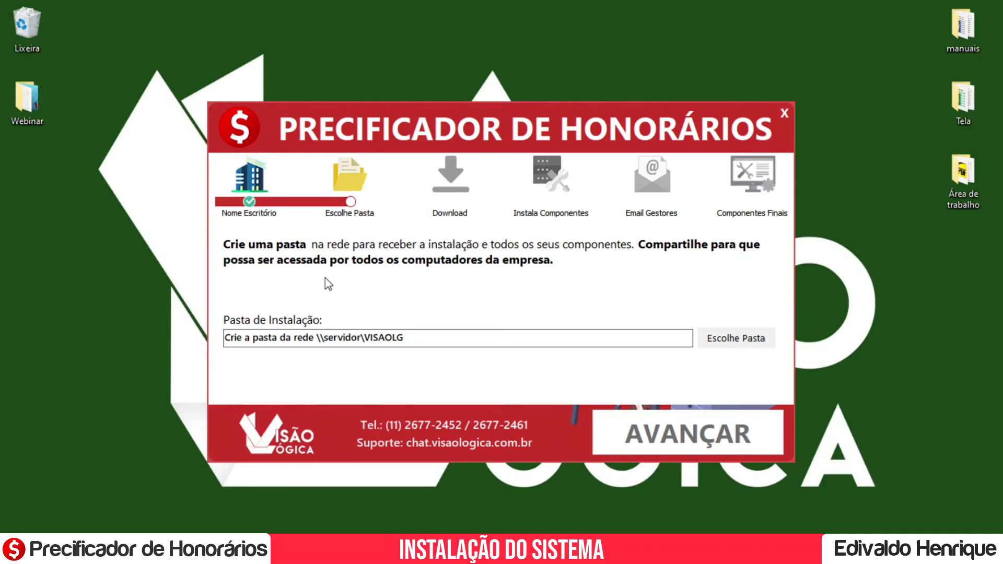
Set the installation folder to C:\VISAOLG and start downloading the files.
click(734, 341)
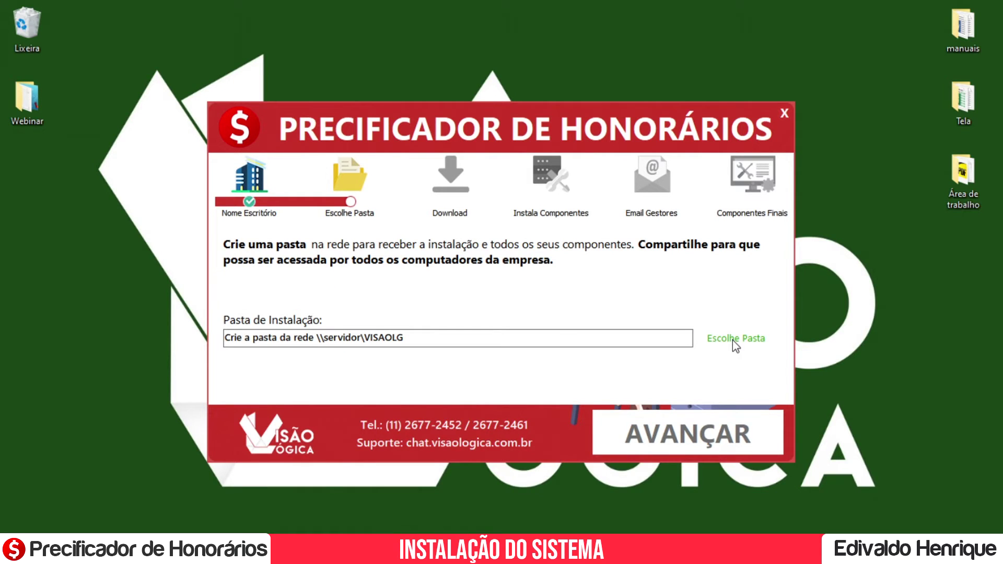
drag(325, 324, 325, 343)
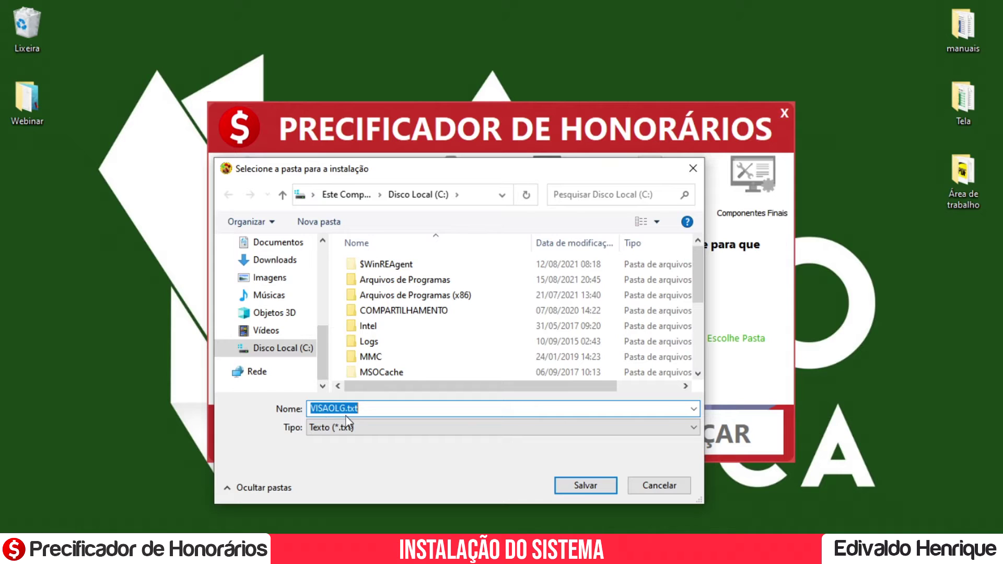
click(584, 485)
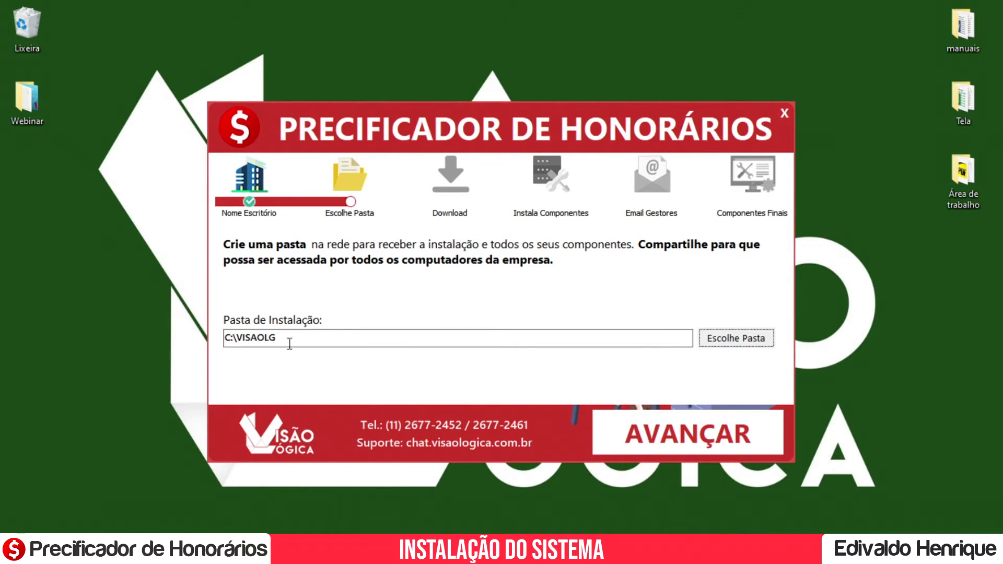
click(679, 446)
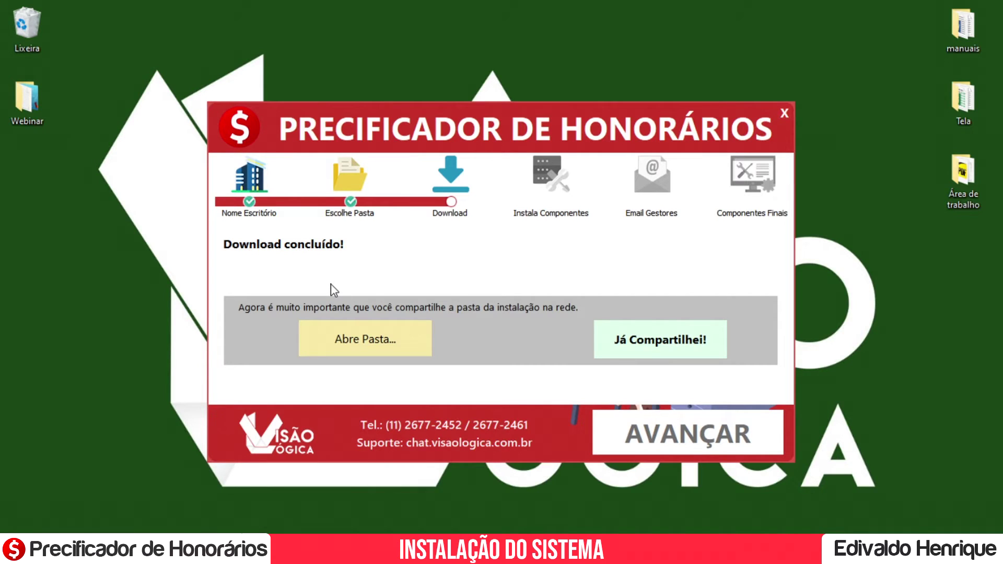
Confirm the shared folder, install the components, and select both VisaoLogic antivirus exception paths.
click(672, 346)
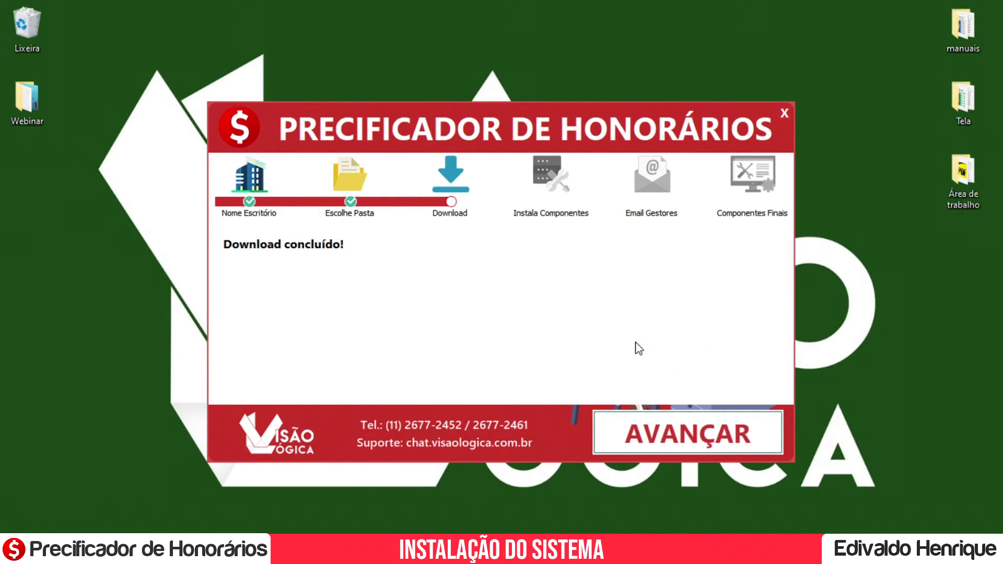
click(642, 434)
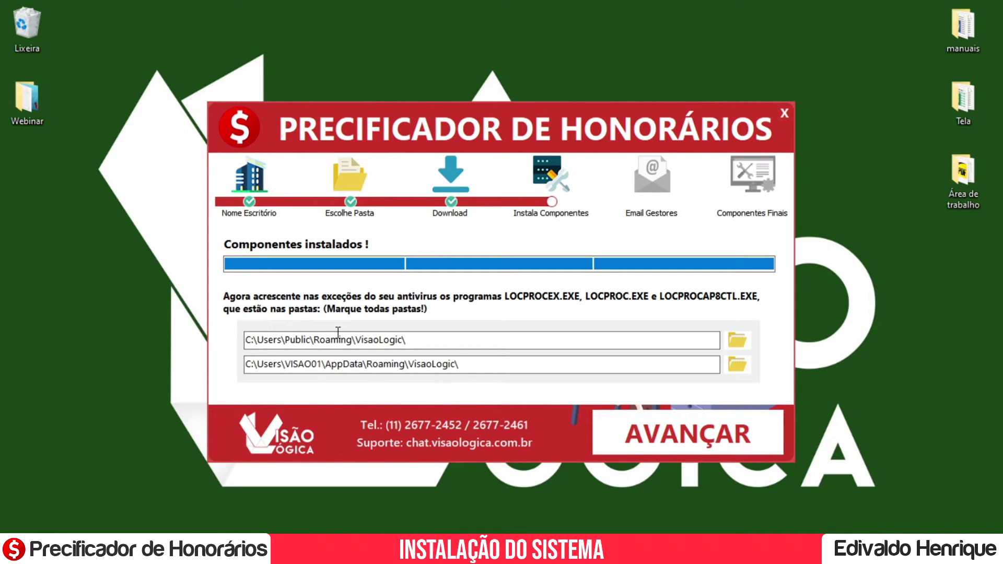
click(437, 335)
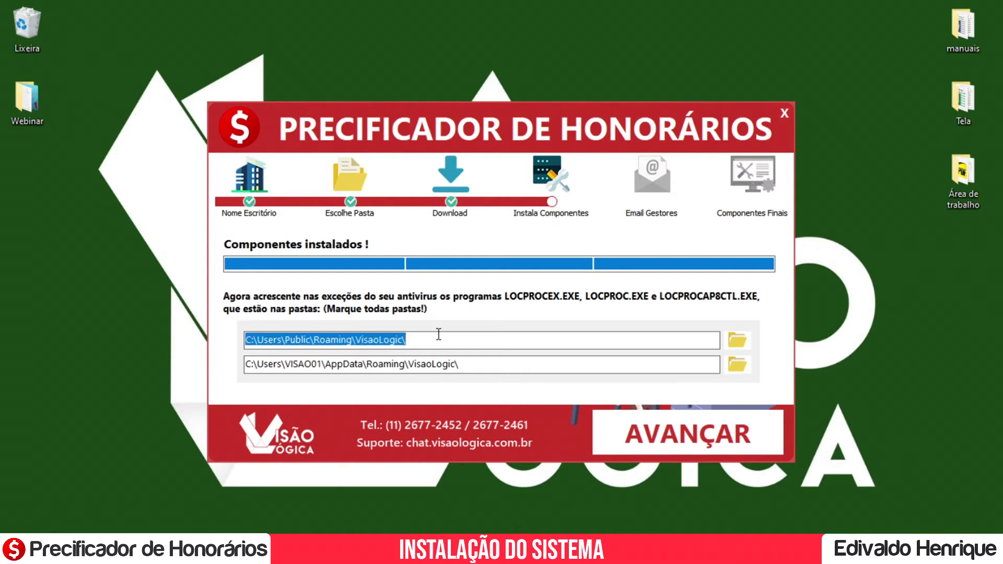
click(486, 363)
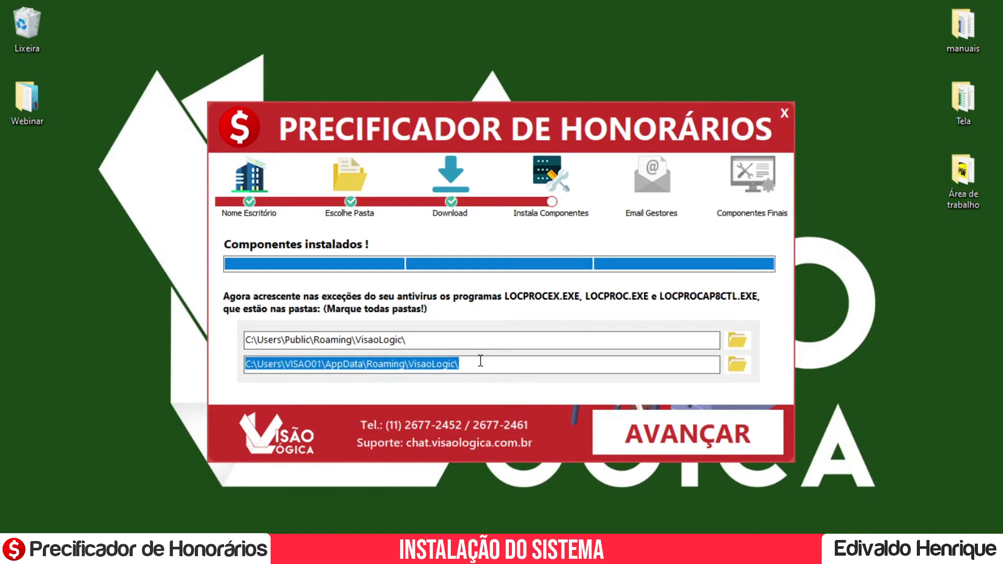
Enter the manager's e-mail in Email Gestores and install the final components.
click(681, 432)
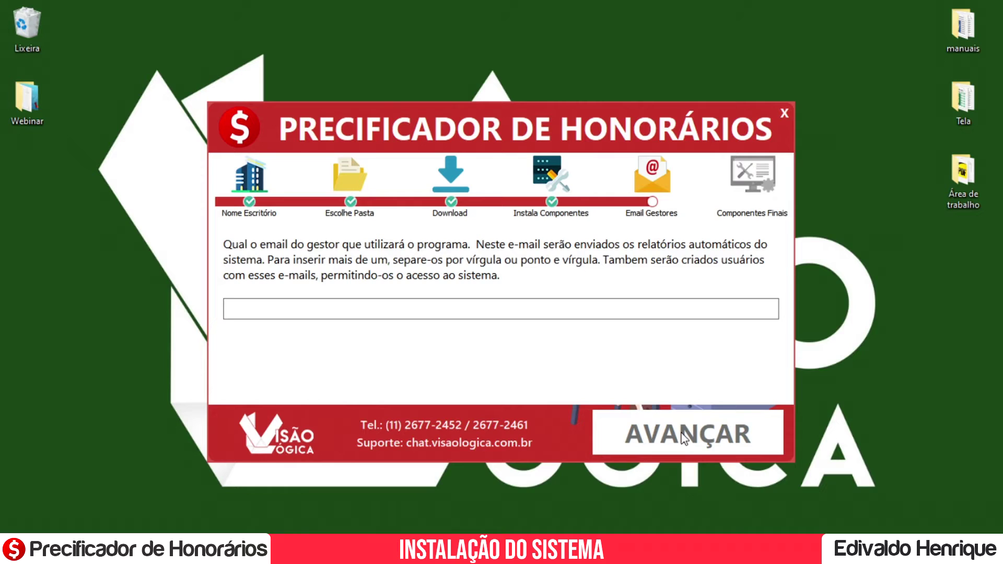
click(398, 308)
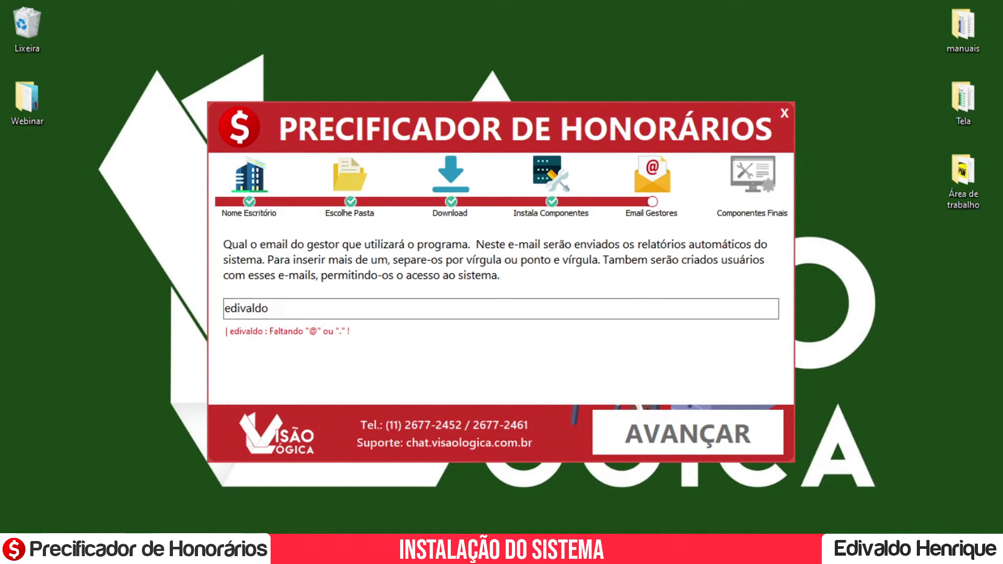
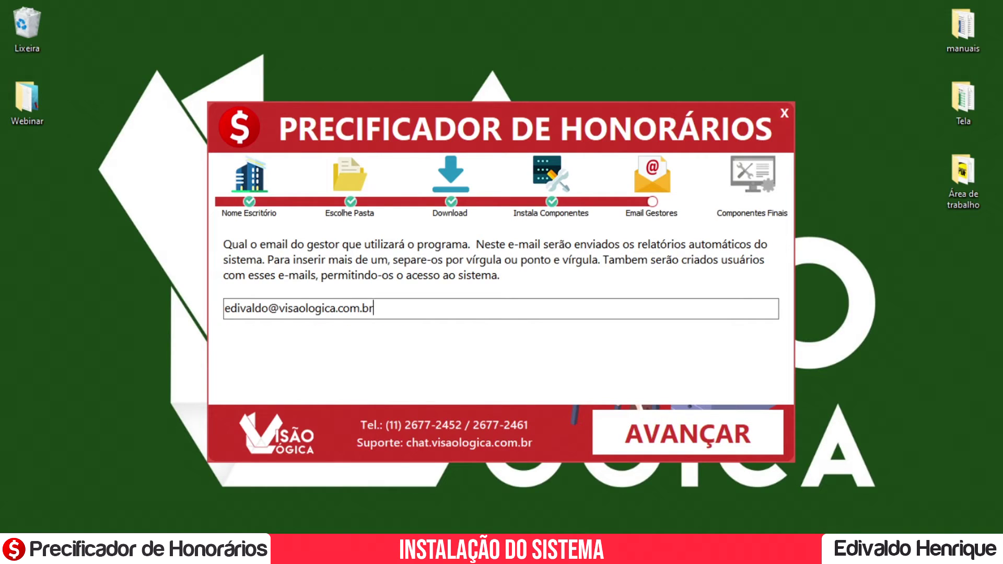
click(673, 418)
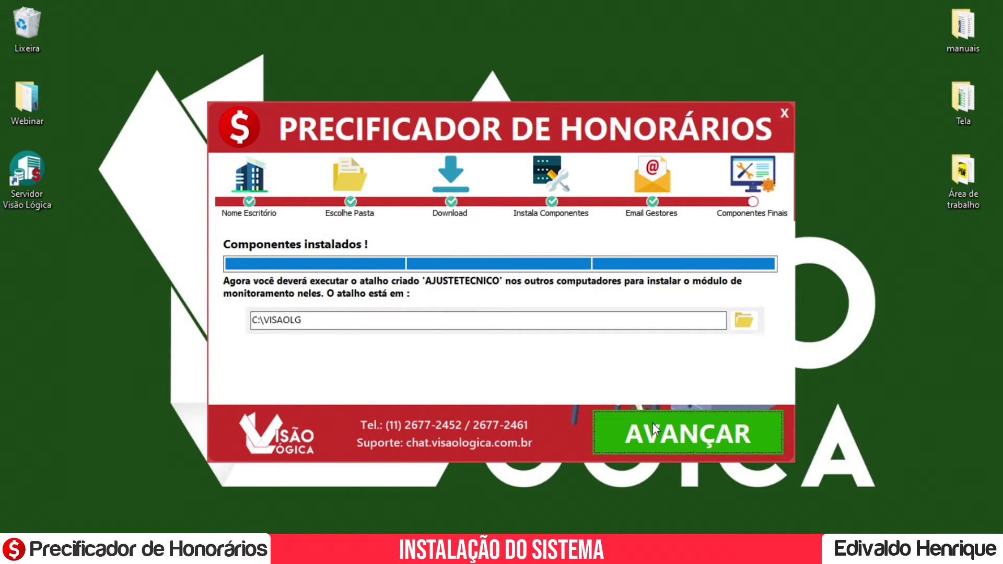
Advance to the installation success page and finish, closing the installer.
click(685, 438)
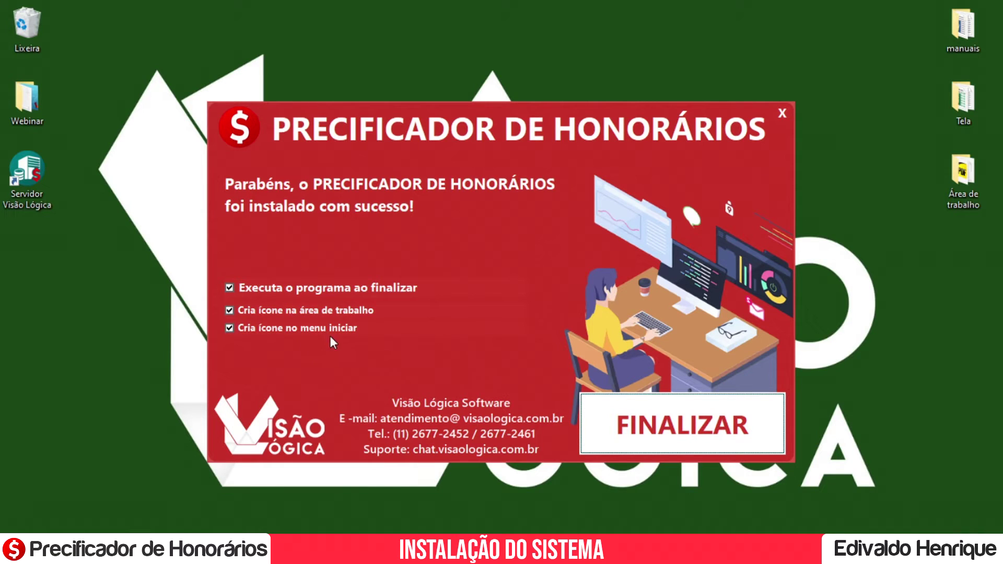
click(241, 328)
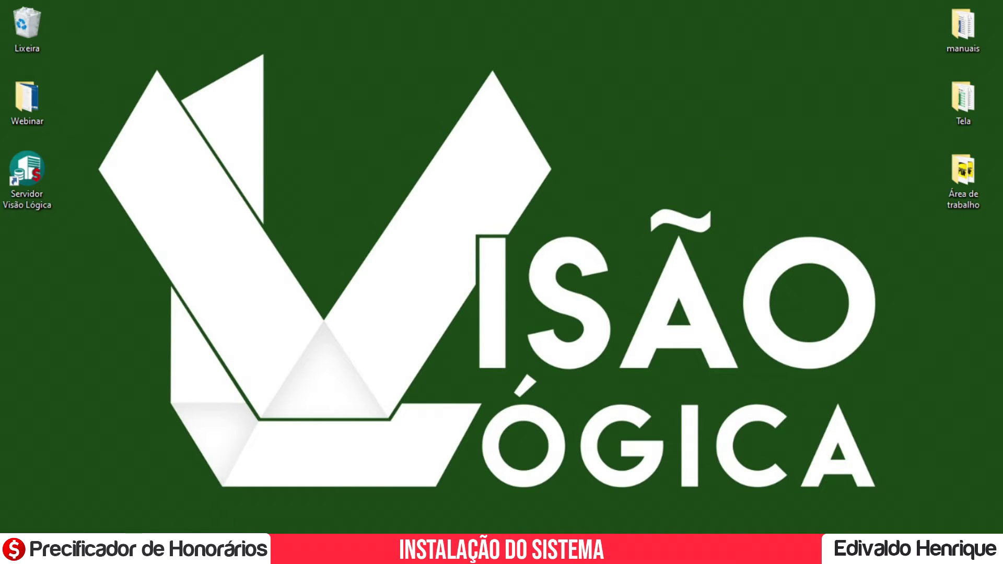
Launch Servidor Visão Lógica and open its C:\VISAOLG monitoring folder in File Explorer.
double_click(33, 197)
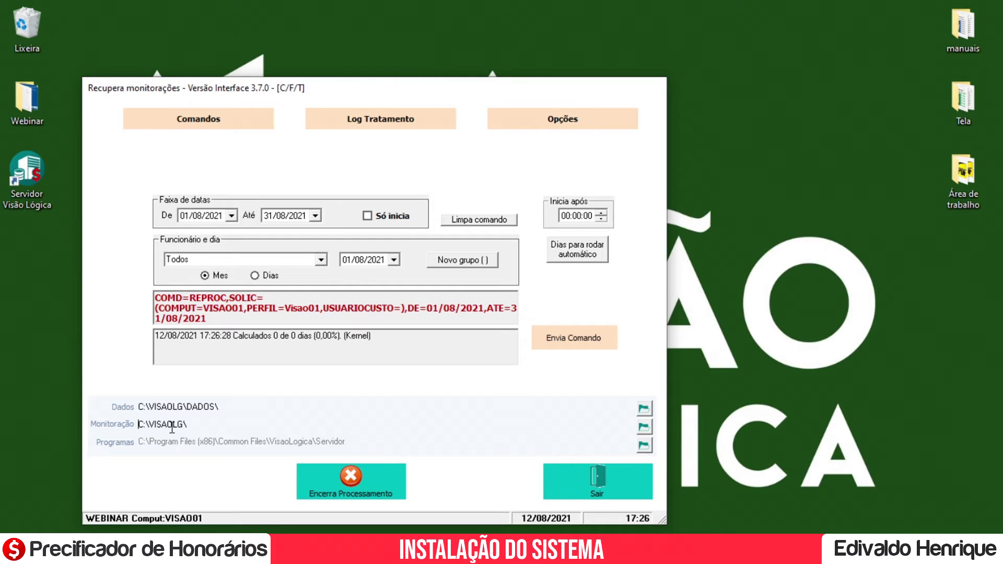
click(647, 429)
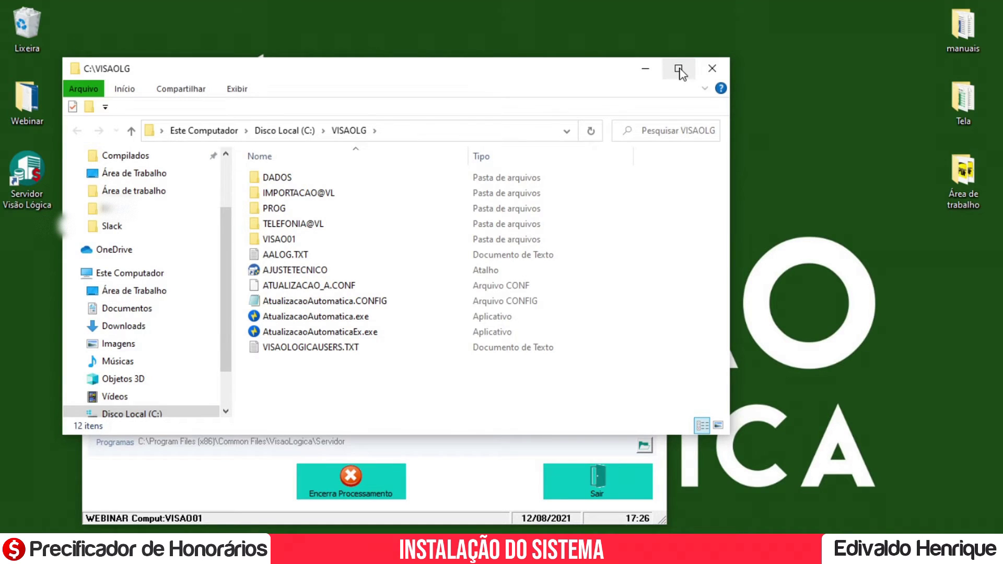
Maximize File Explorer, go up to Disco Local (C:) and bring up the VISAOLG folder's context menu.
click(679, 70)
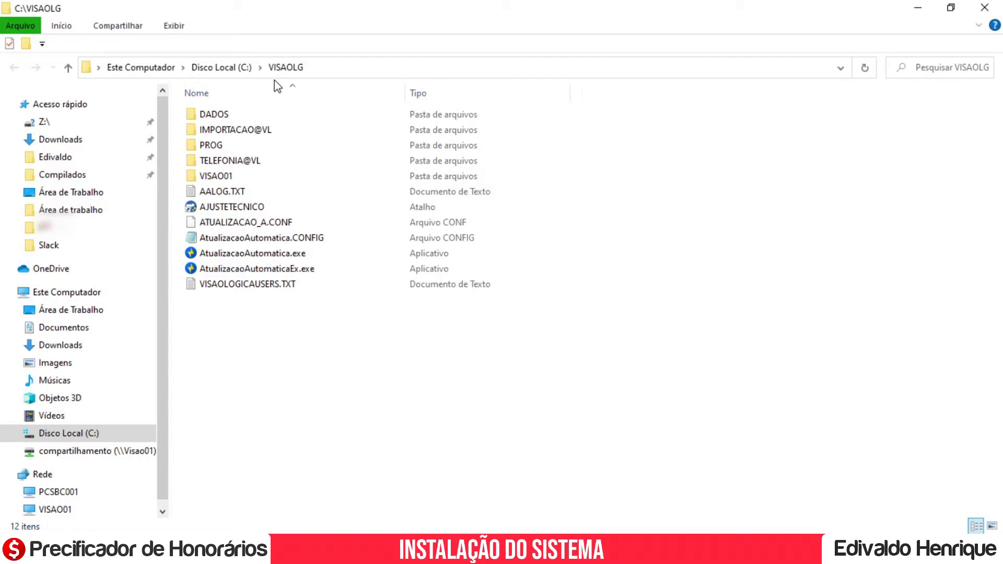
click(231, 68)
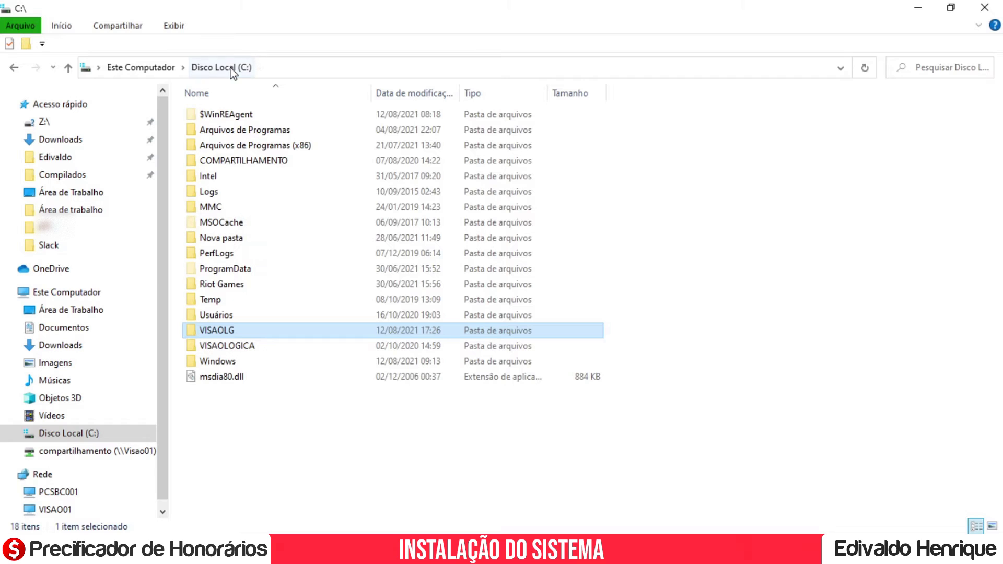
right_click(240, 334)
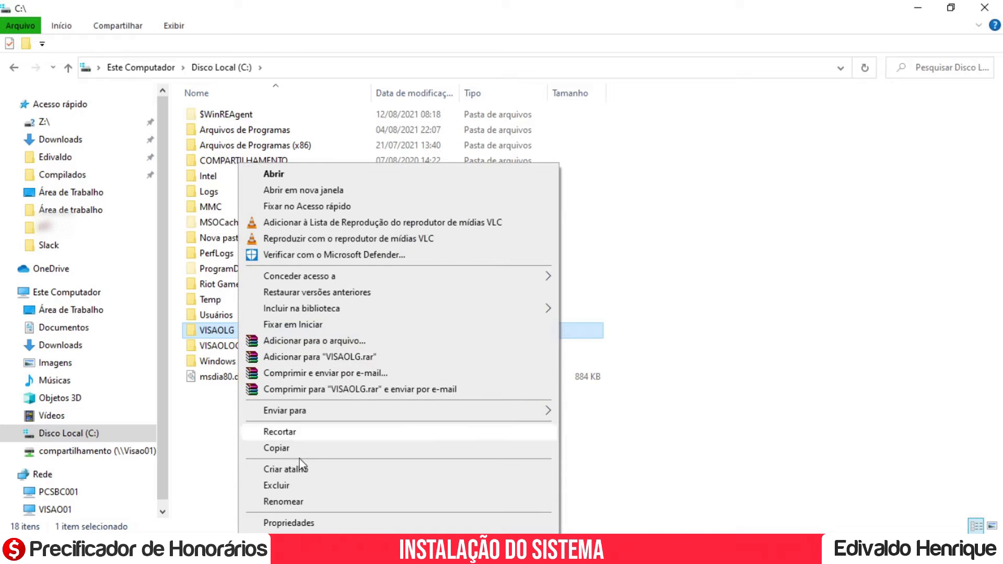
Bring up the VISAOLG network sharing dialog and expand the list of people to share with.
click(302, 524)
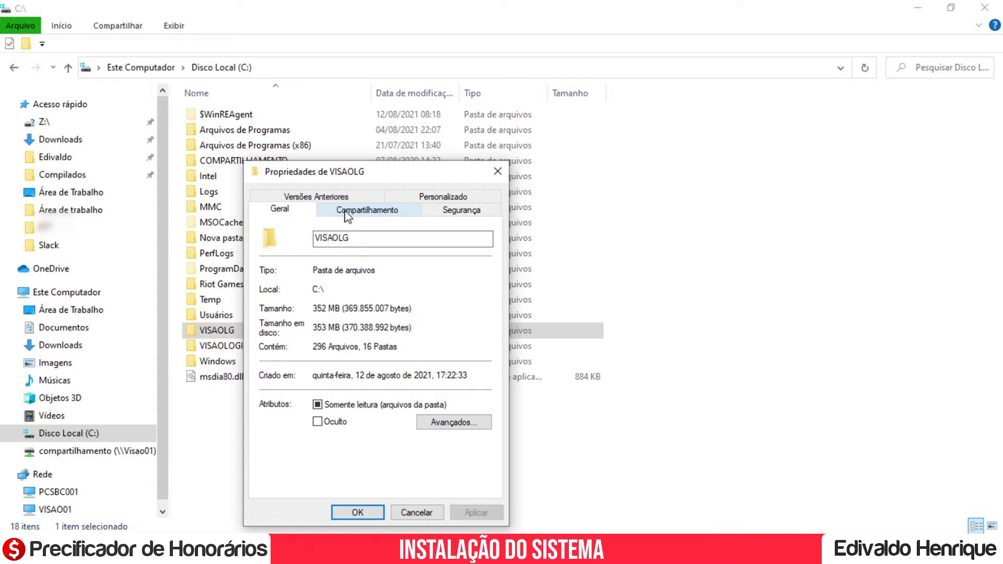
click(352, 211)
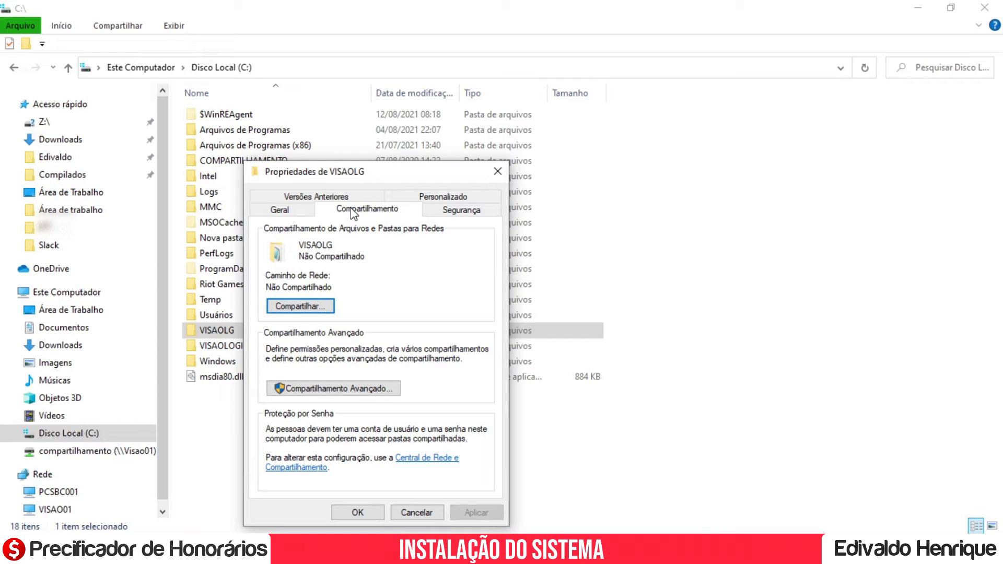
click(296, 309)
click(484, 330)
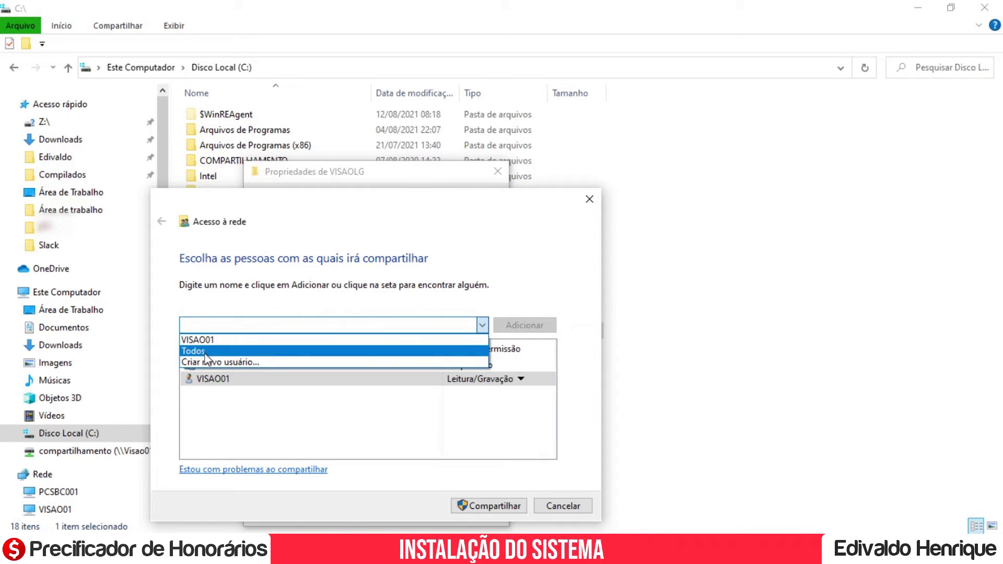
Add Todos to the VISAOLG sharing list.
click(207, 349)
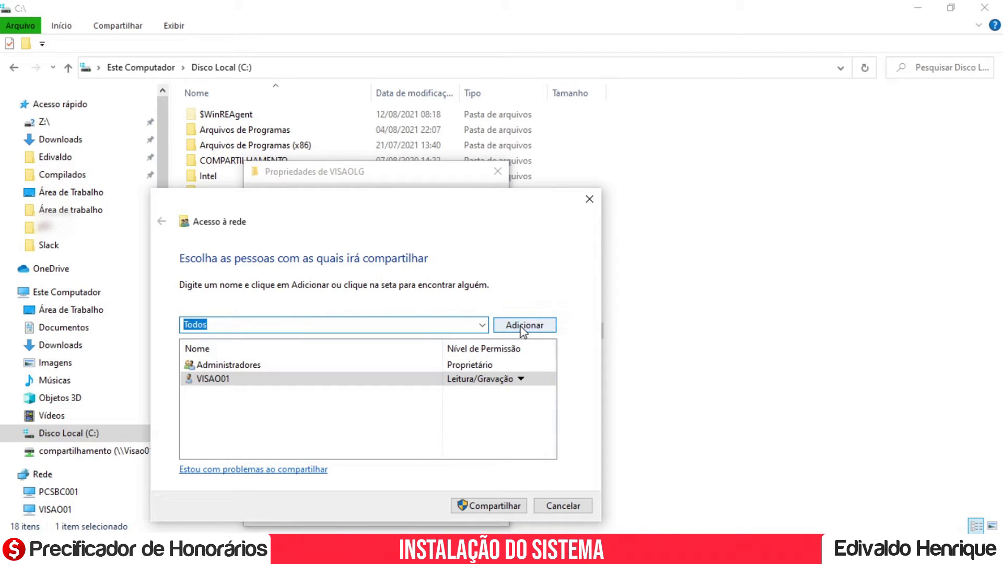
drag(403, 211, 410, 200)
click(490, 314)
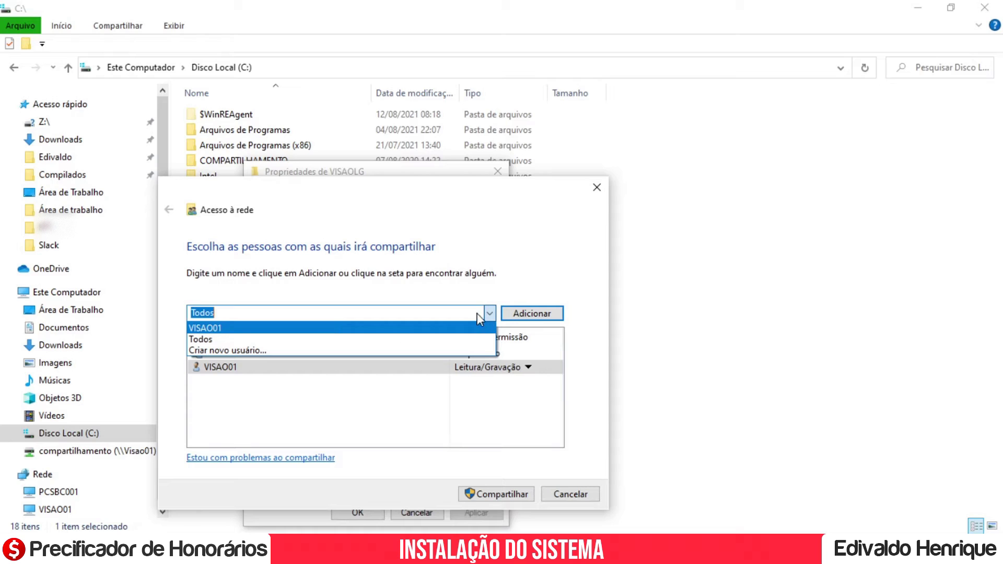
click(351, 340)
click(526, 315)
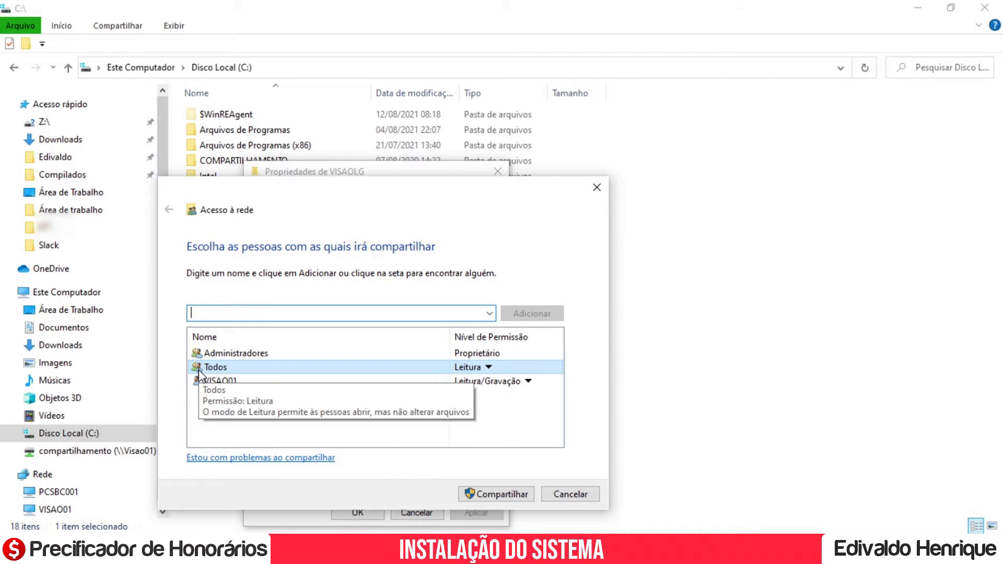
Give Todos Leitura/Gravação permission and share the folder as \\Visao01\visaolg.
click(476, 369)
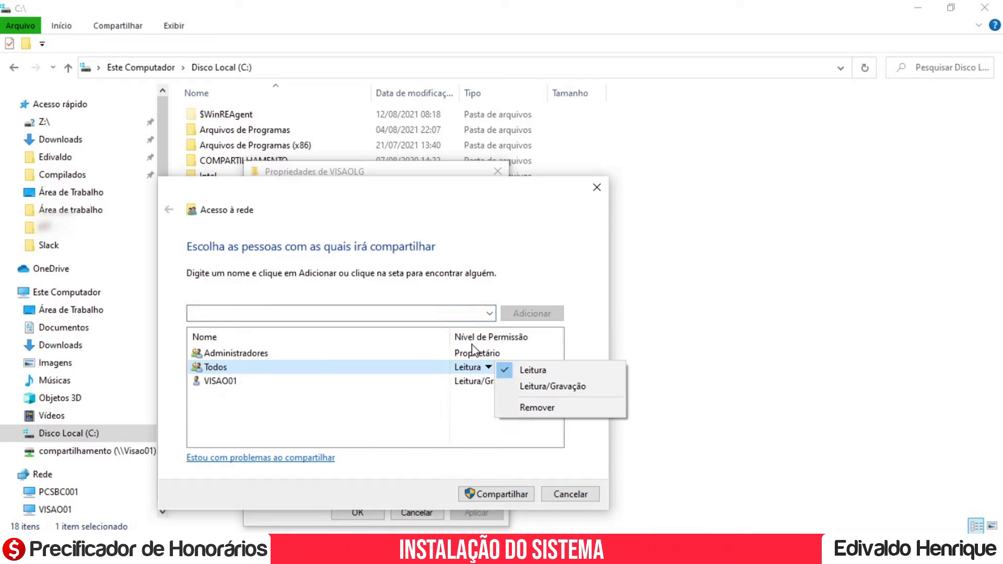
click(523, 388)
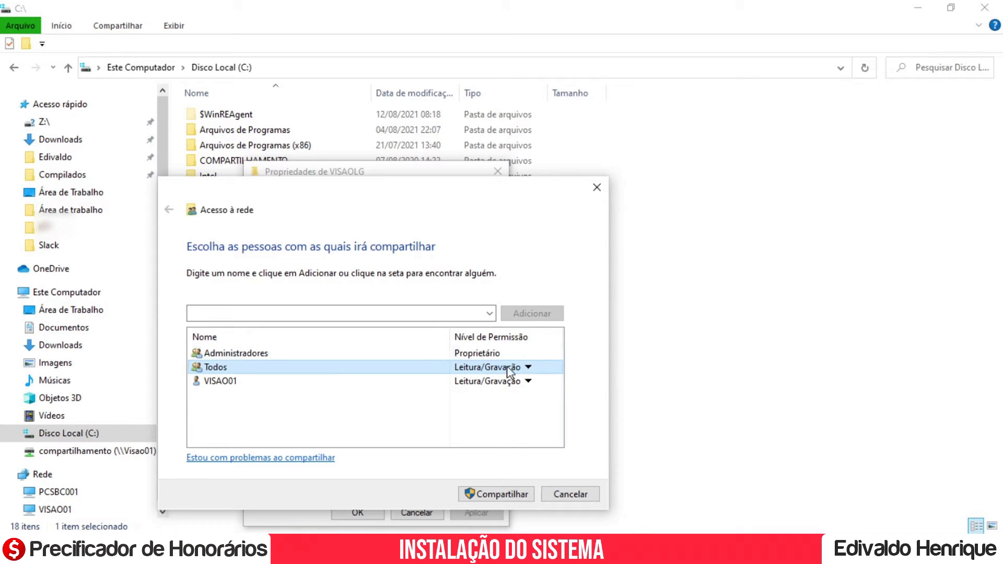
click(494, 496)
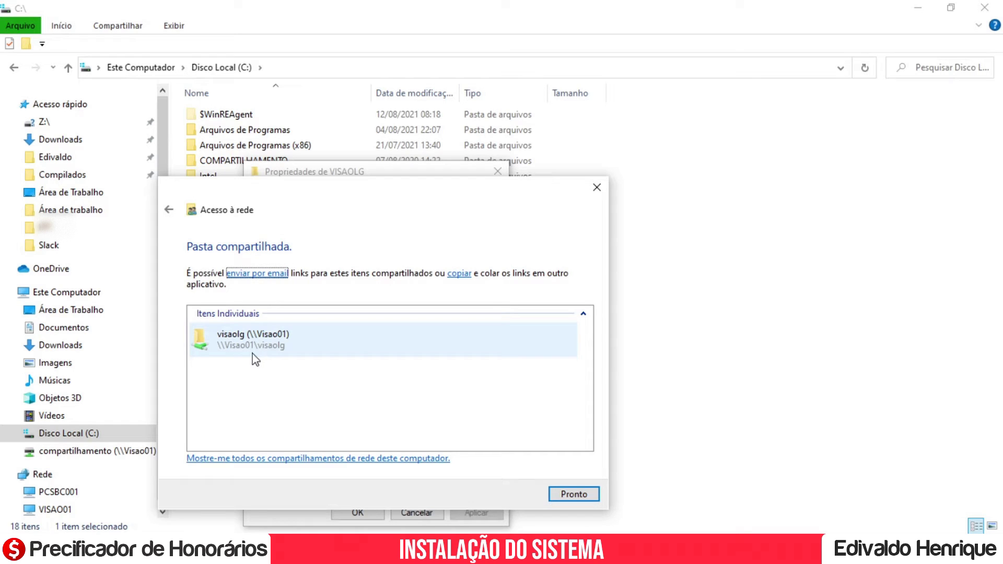
click(578, 500)
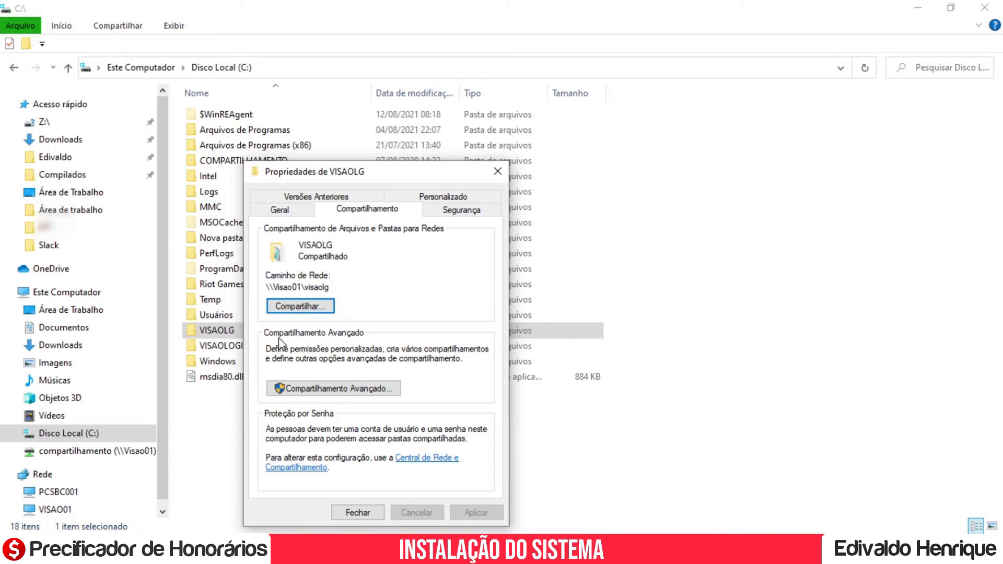
Confirm advanced sharing with share name VISAOLG and a 20-user limit, then close Properties.
click(346, 392)
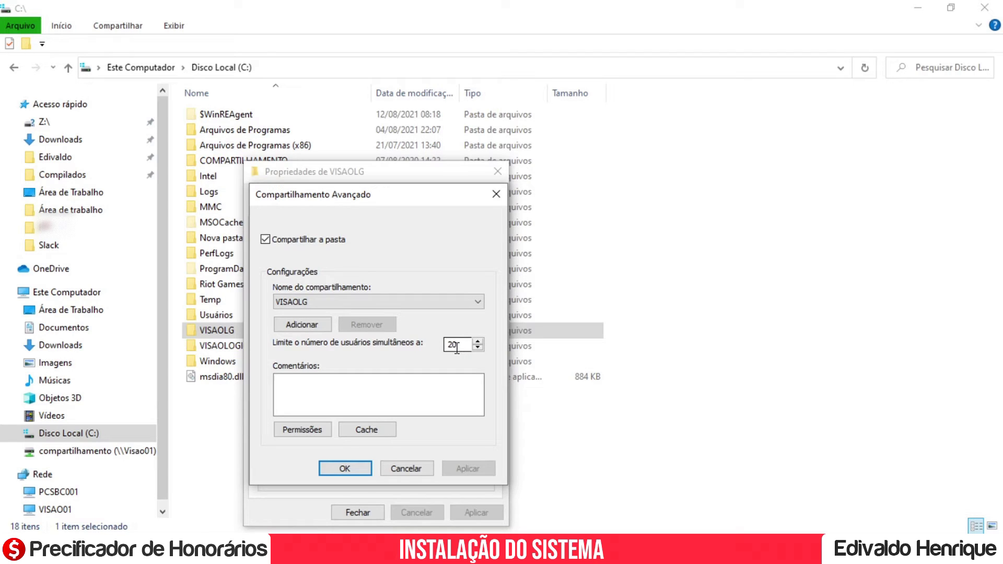
click(348, 469)
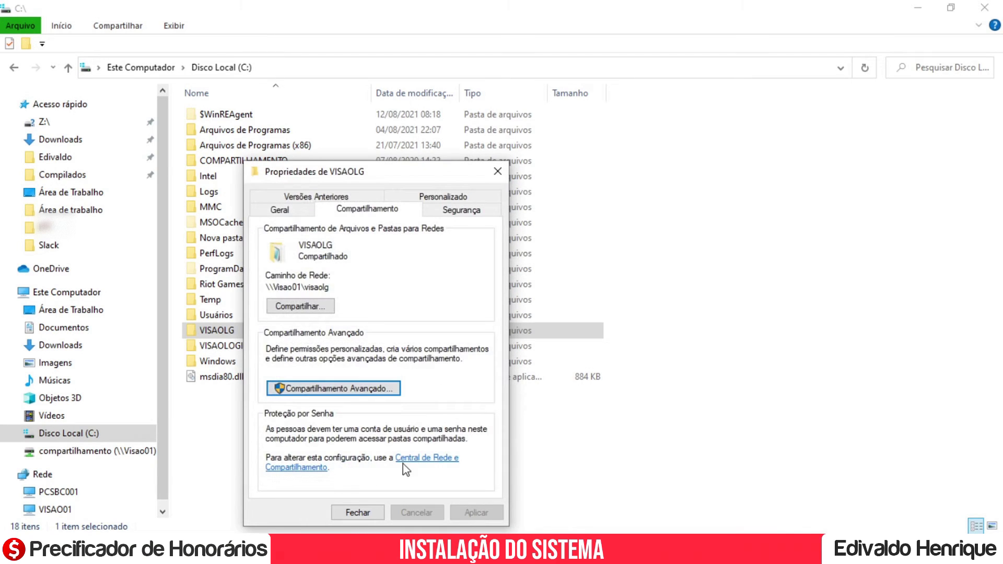
key(Return)
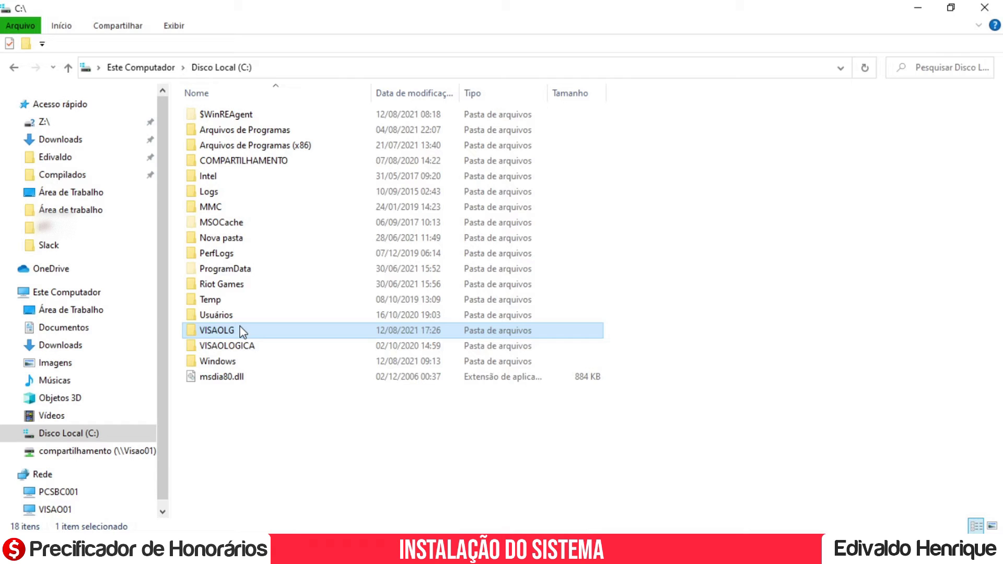
Navigate File Explorer to the \\visao01\VISAOLG network share.
double_click(240, 329)
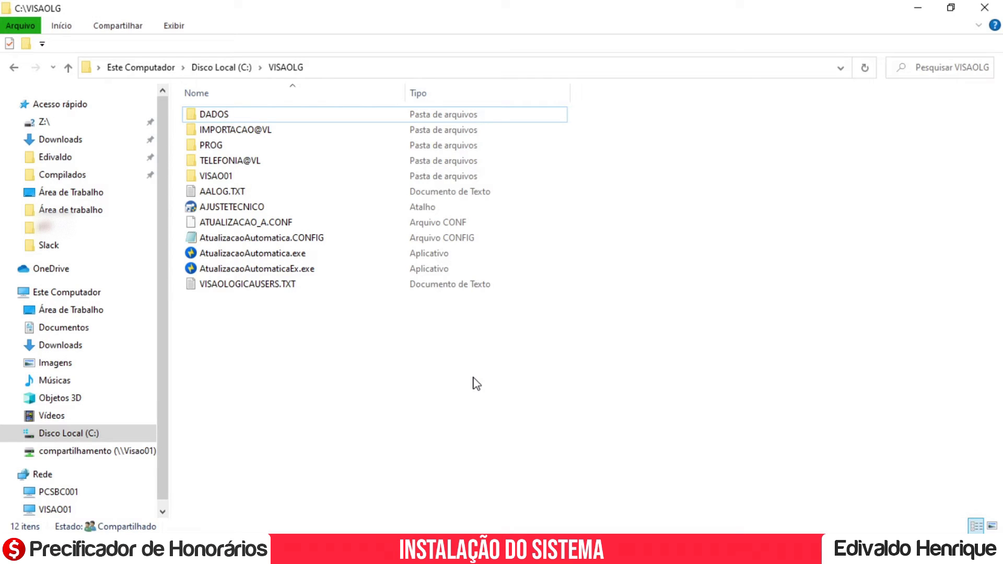
click(369, 67)
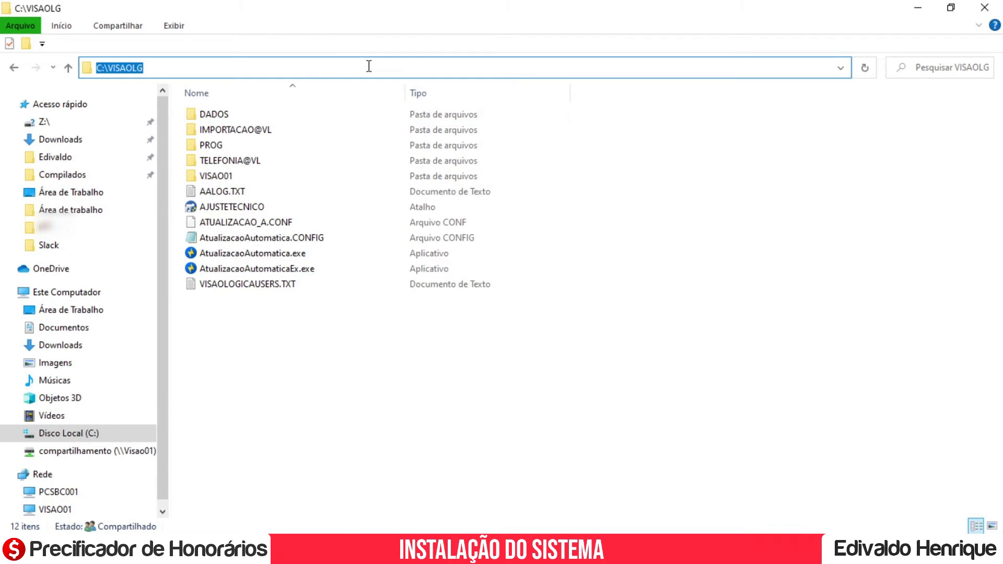
text(\\visa)
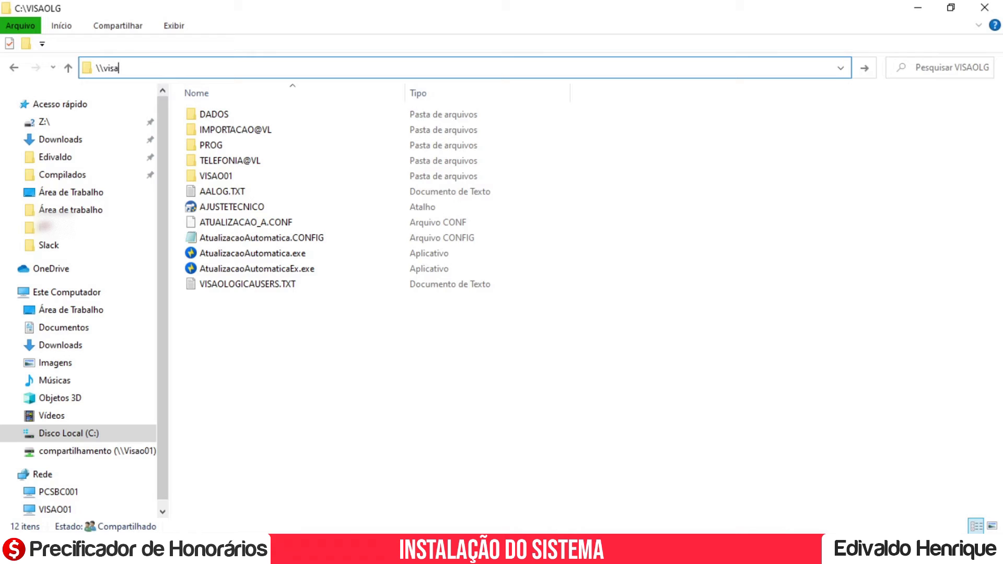
text(o01\)
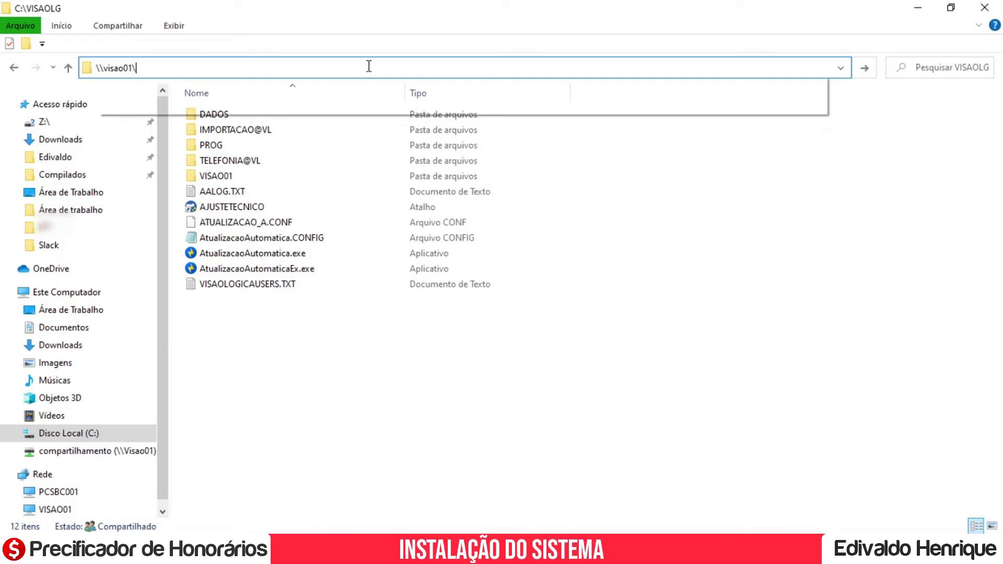
key(Down)
key(Down)
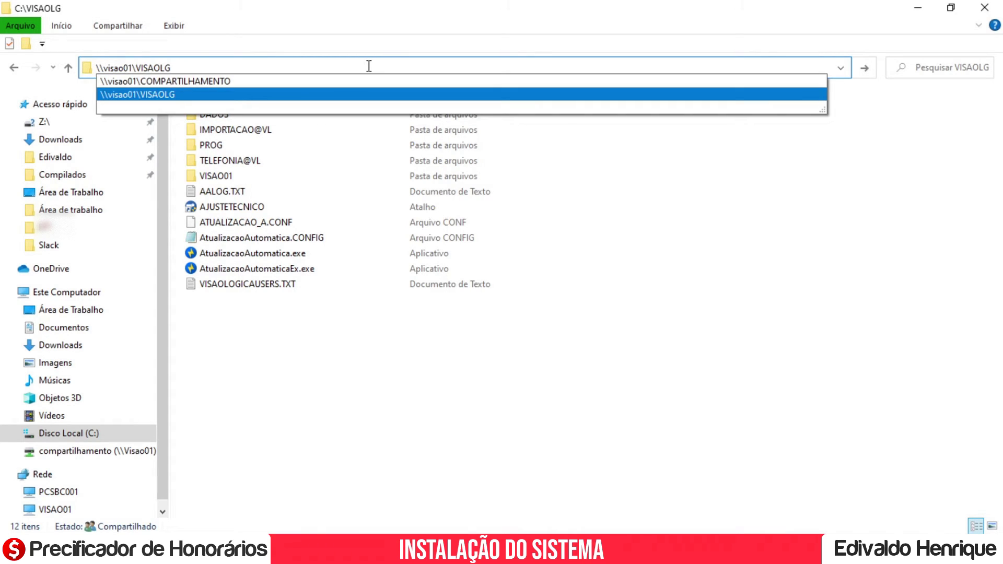
key(Return)
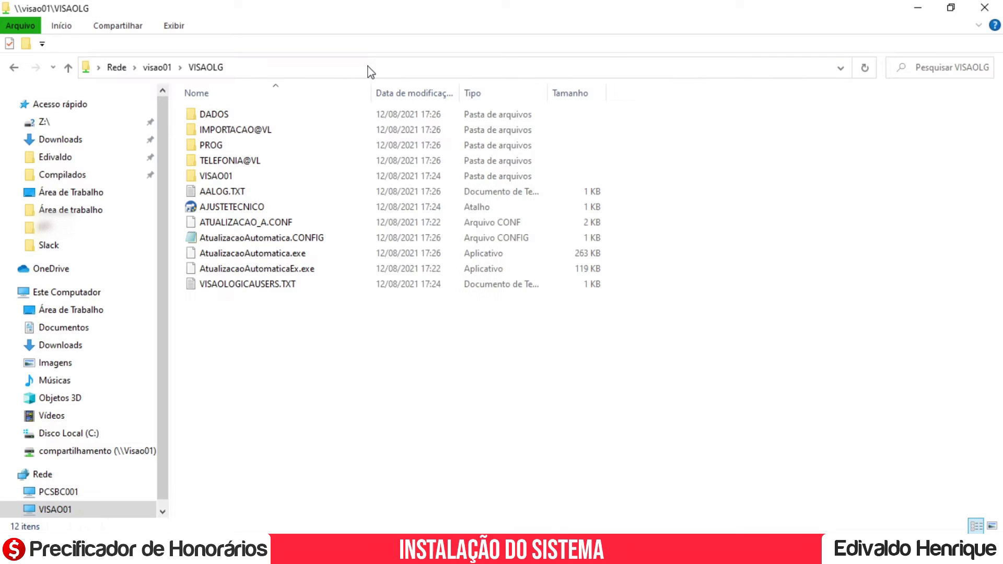
click(254, 68)
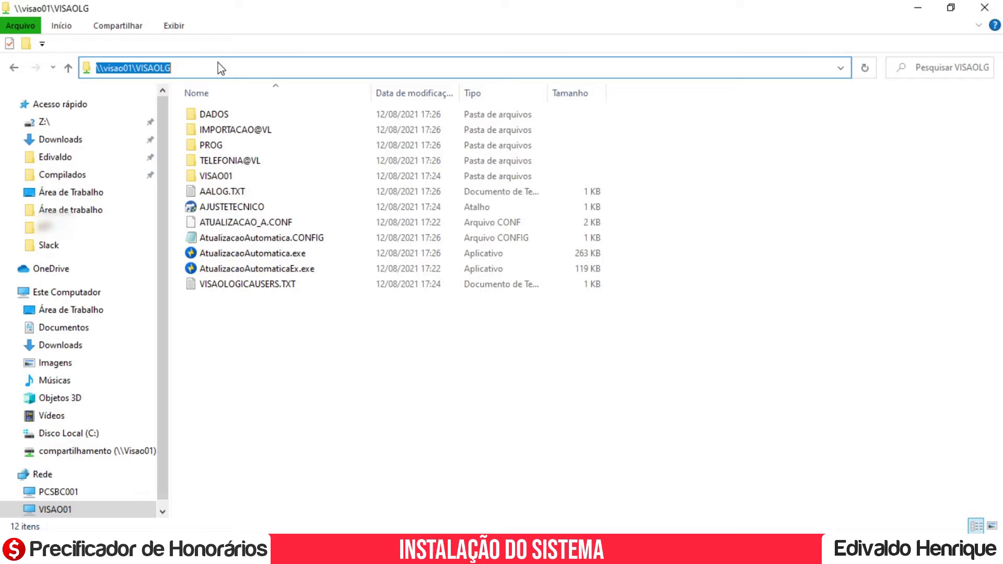
click(205, 68)
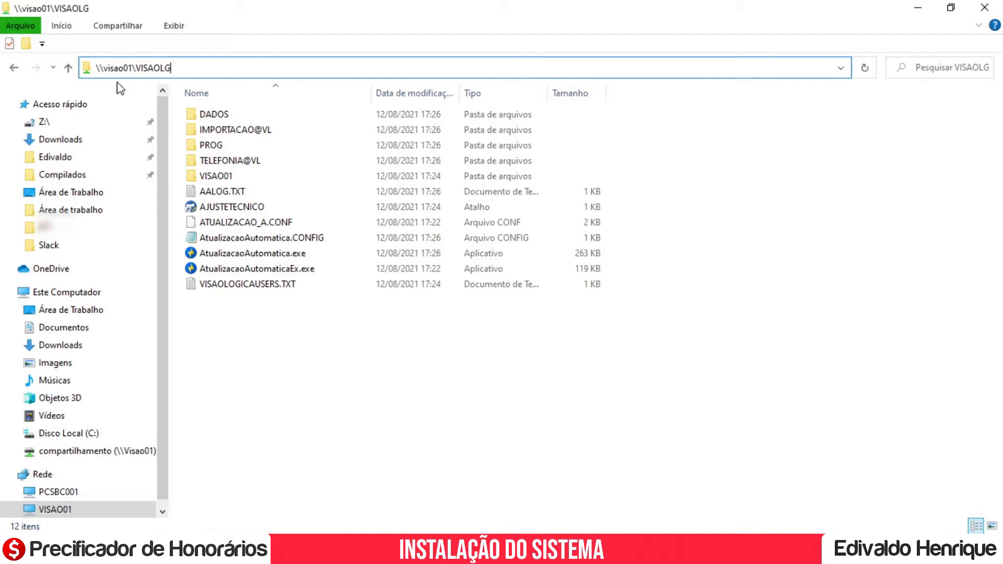
Open the PROG folder and run InstalaMonitoramento.exe as administrator.
double_click(241, 142)
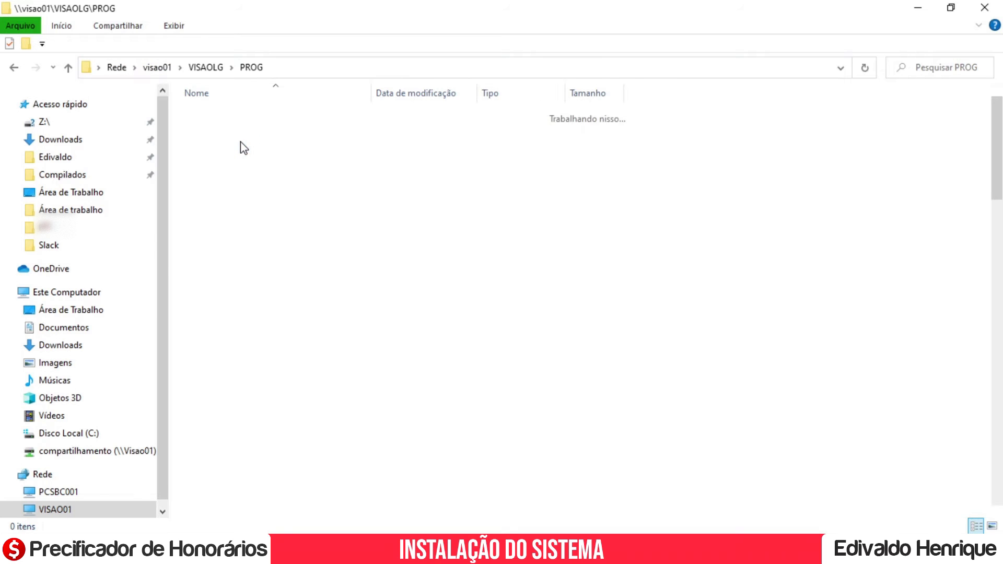
scroll(261, 152, down, 1)
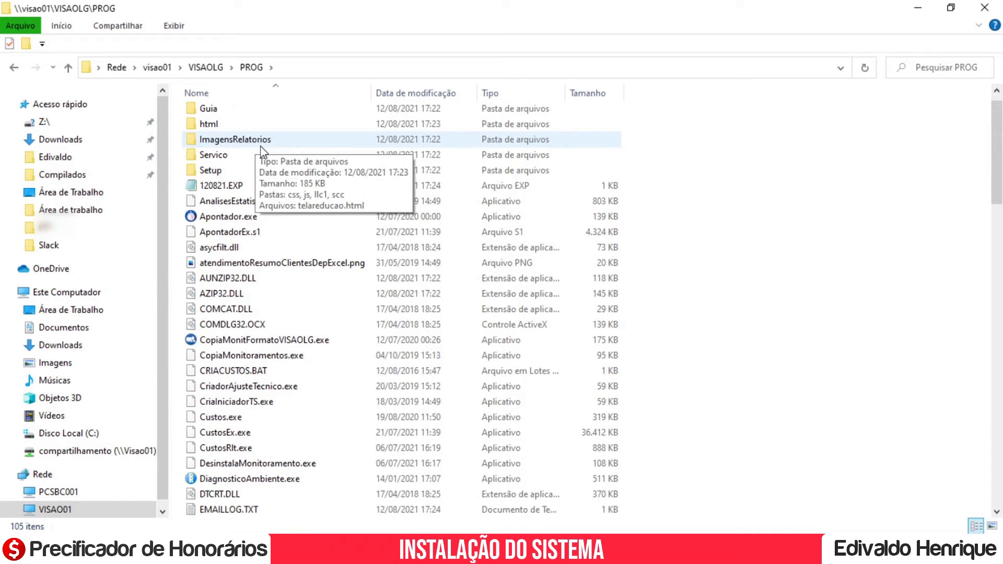
scroll(261, 151, down, 2)
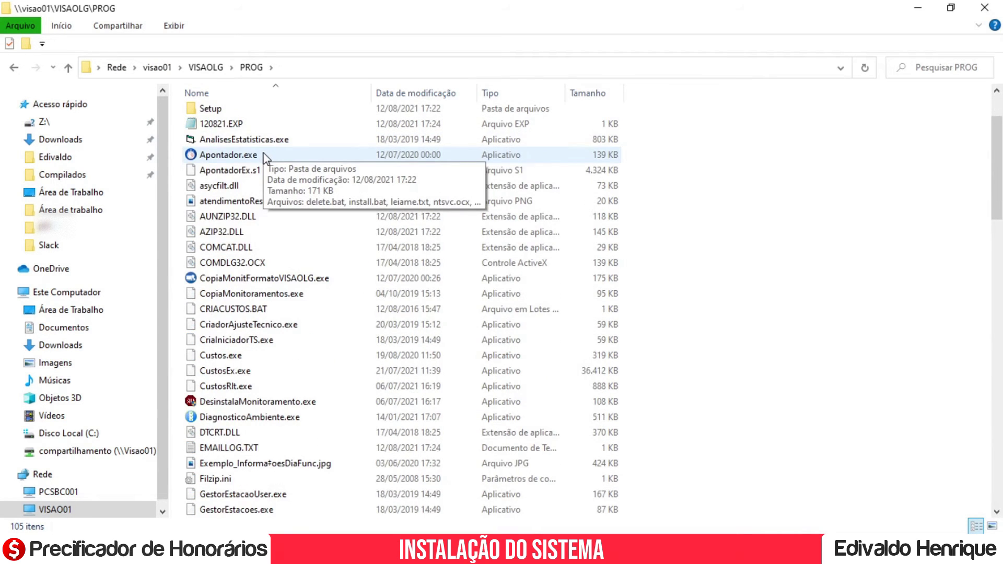
scroll(265, 157, down, 2)
scroll(265, 157, down, 2)
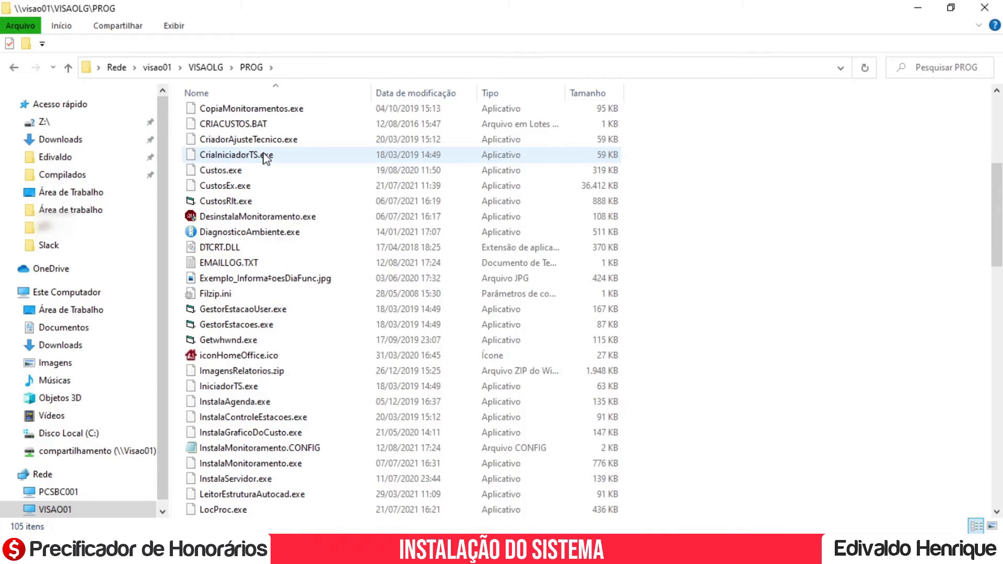
scroll(265, 159, down, 3)
click(269, 310)
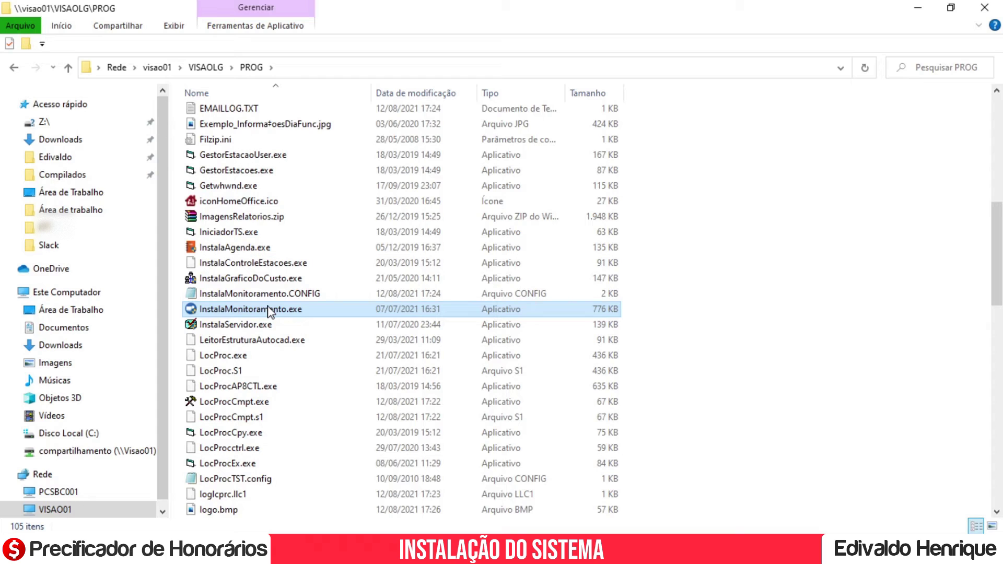
right_click(269, 312)
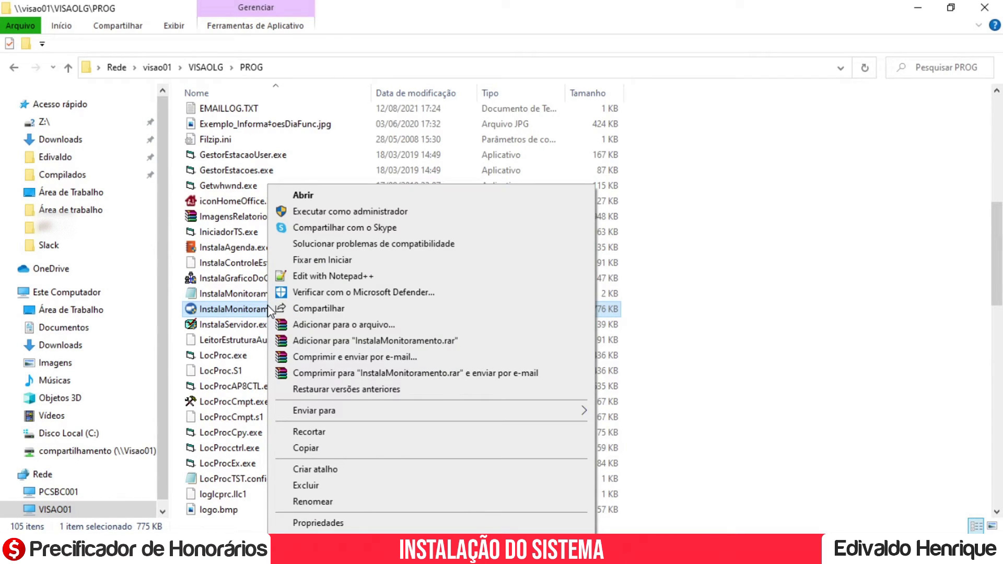
click(331, 214)
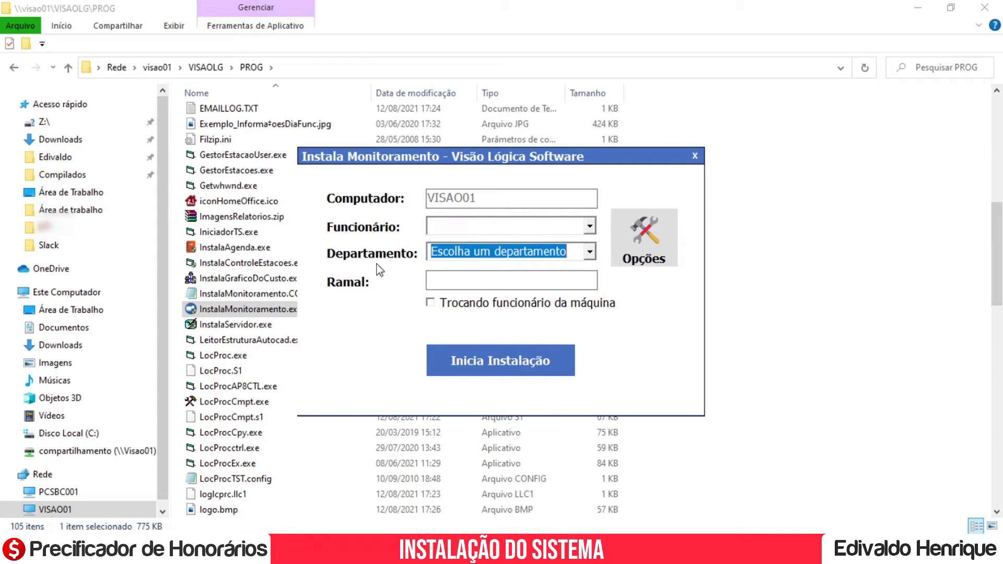
click(496, 225)
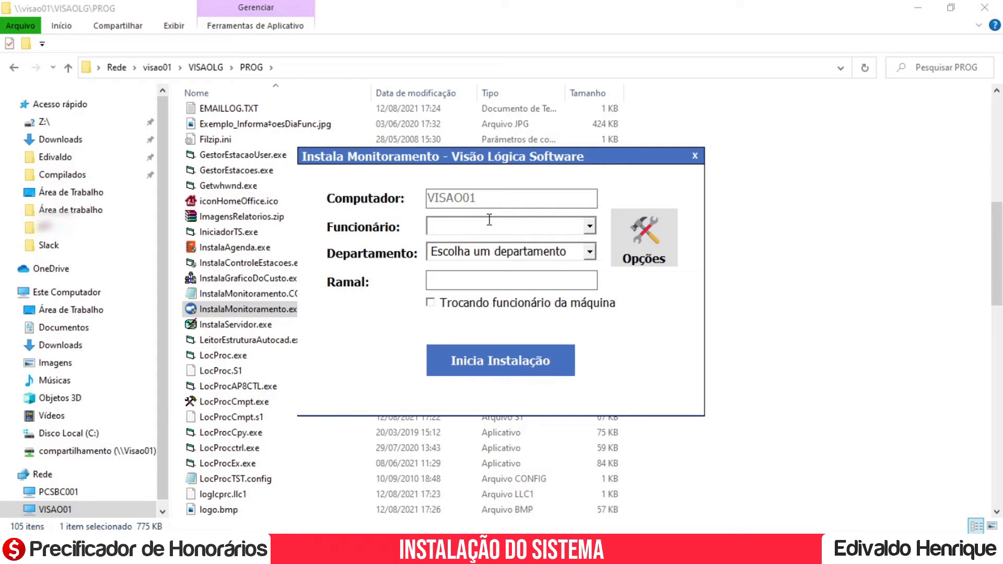
Enter the employee's name in Funcionário and choose the Contabilidade department.
text(Edivaldo)
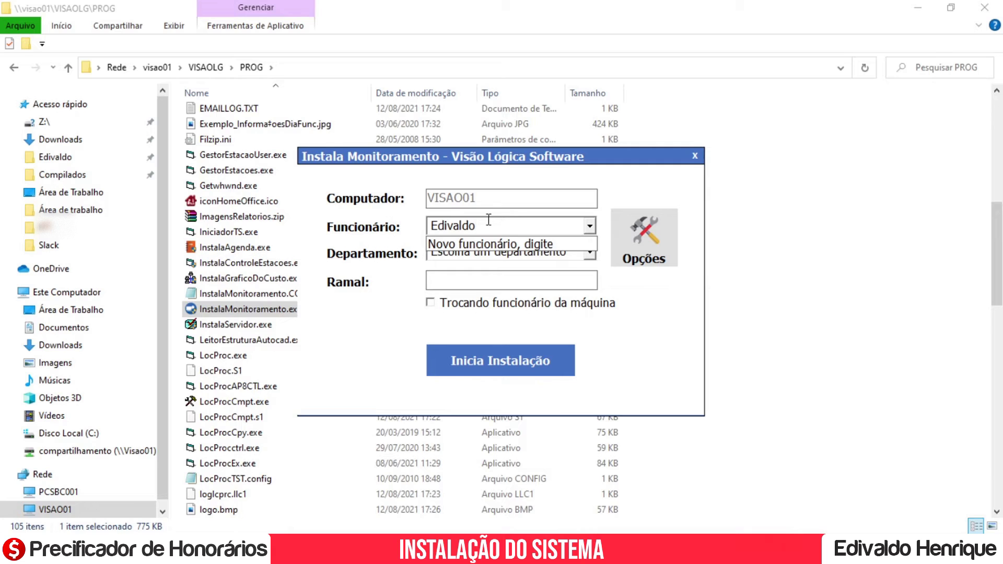
click(589, 253)
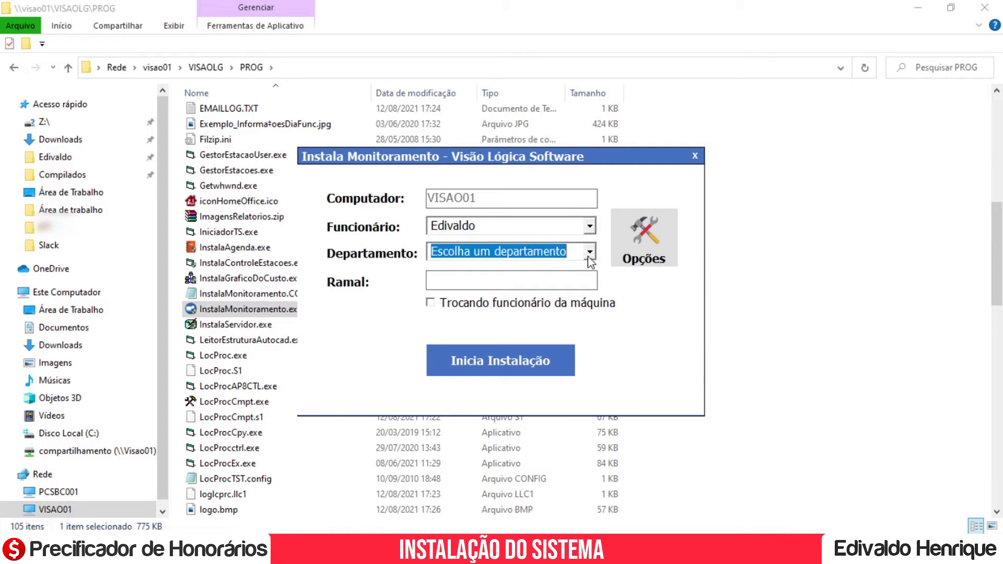
click(514, 286)
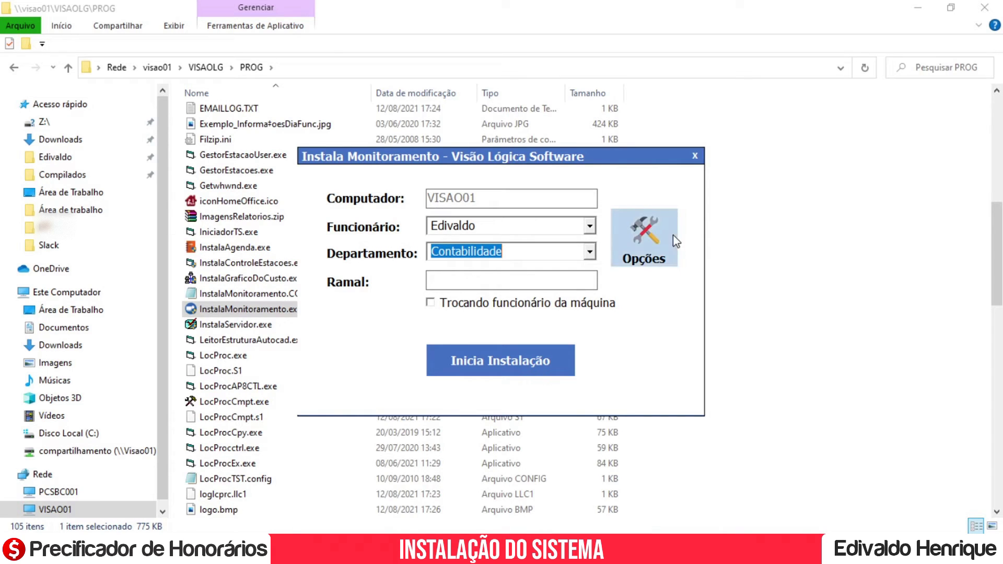
Review the installer options, then start the monitoring installation.
click(650, 242)
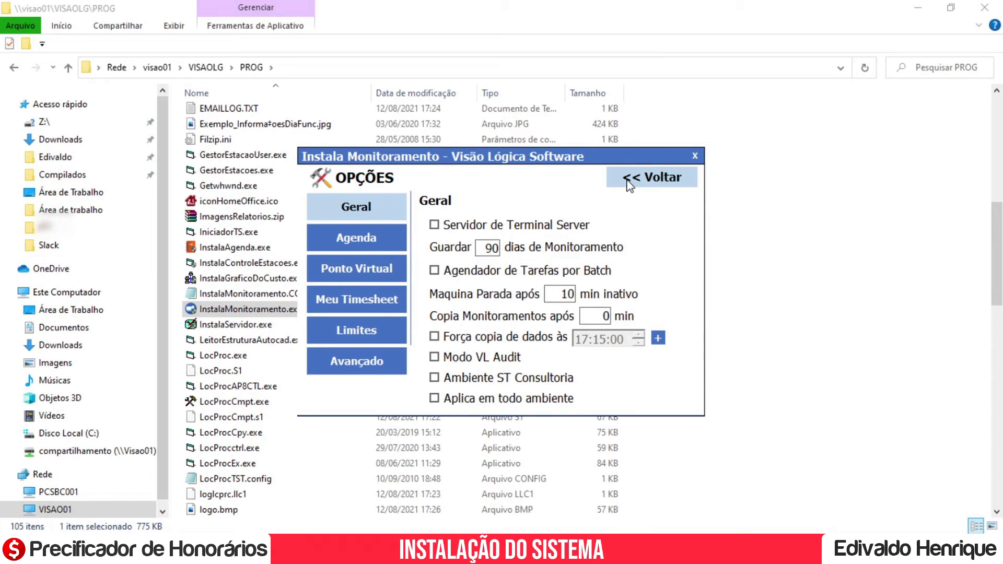
click(629, 185)
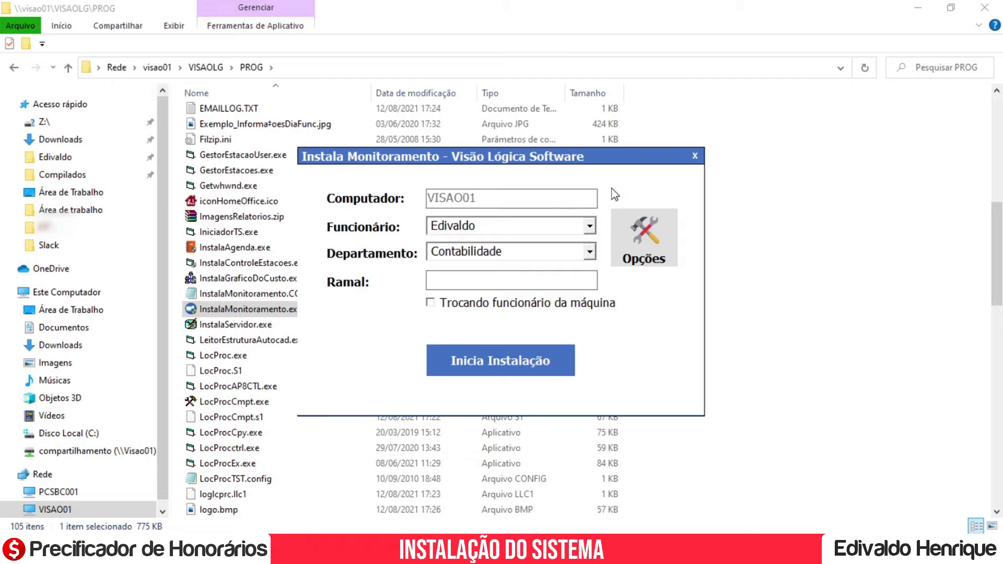
click(506, 370)
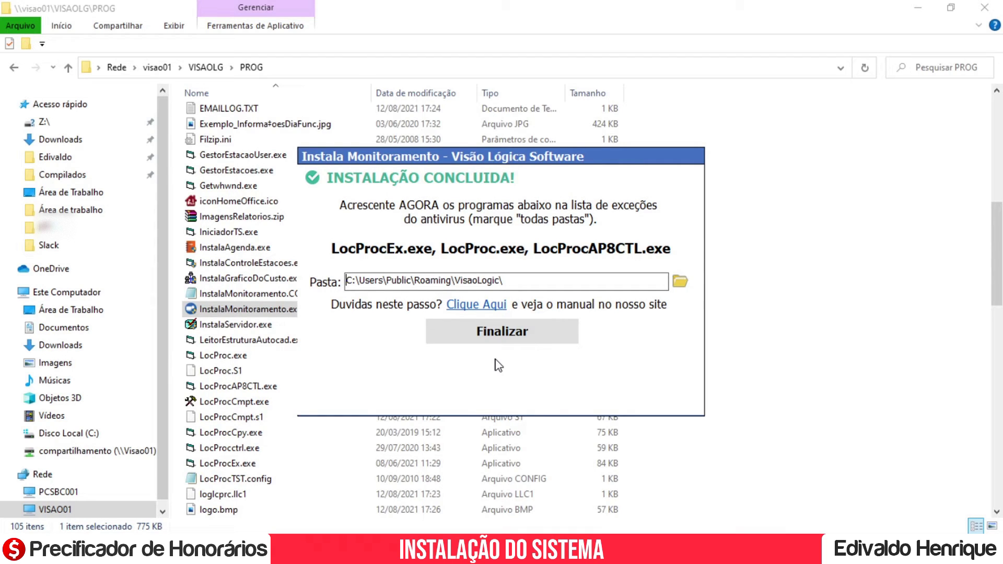
Select the path in the Pasta field, then finish and close Instala Monitoramento.
drag(524, 282, 325, 287)
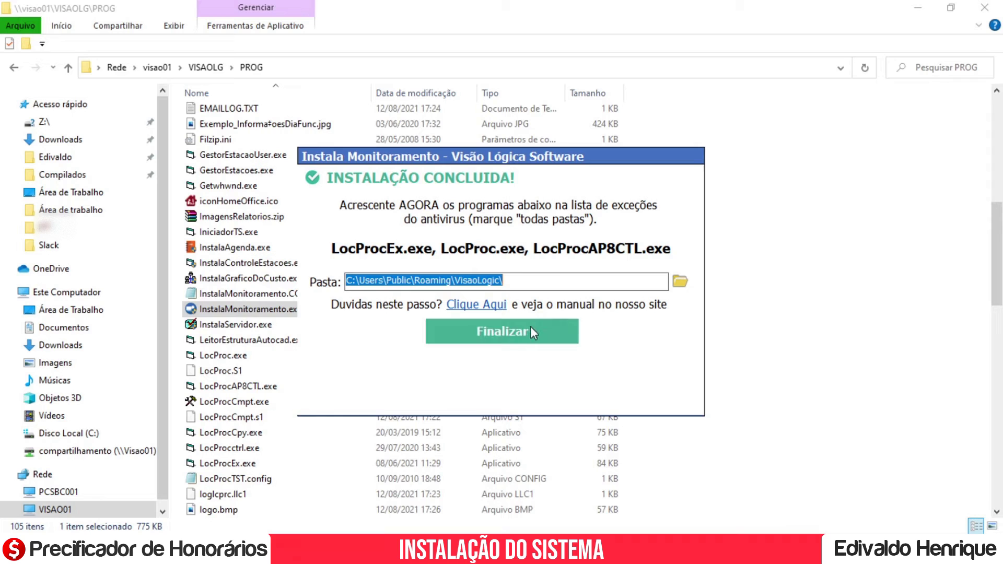
click(501, 337)
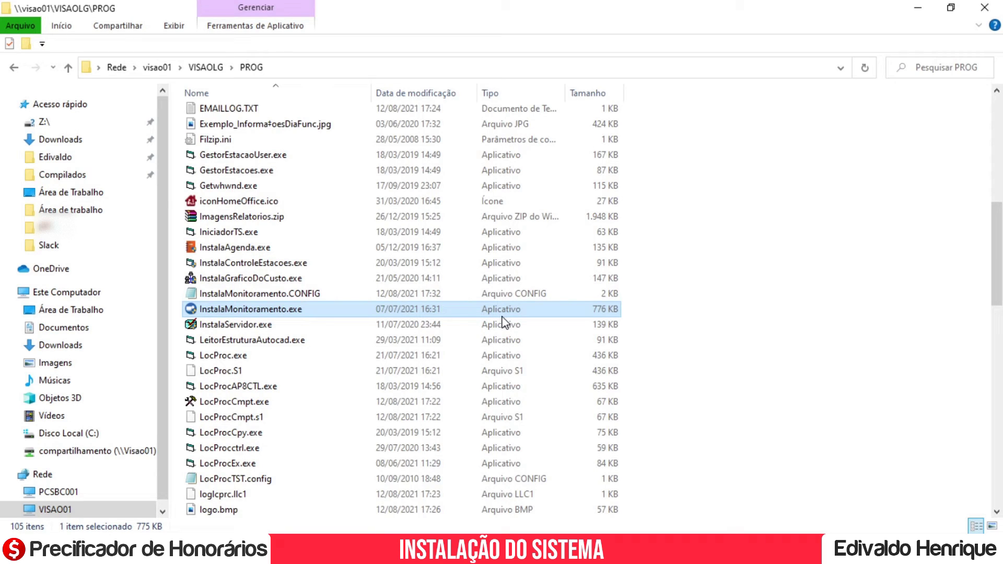
Open Task Manager's Detalhes tab and jump to the processes starting with L.
click(918, 9)
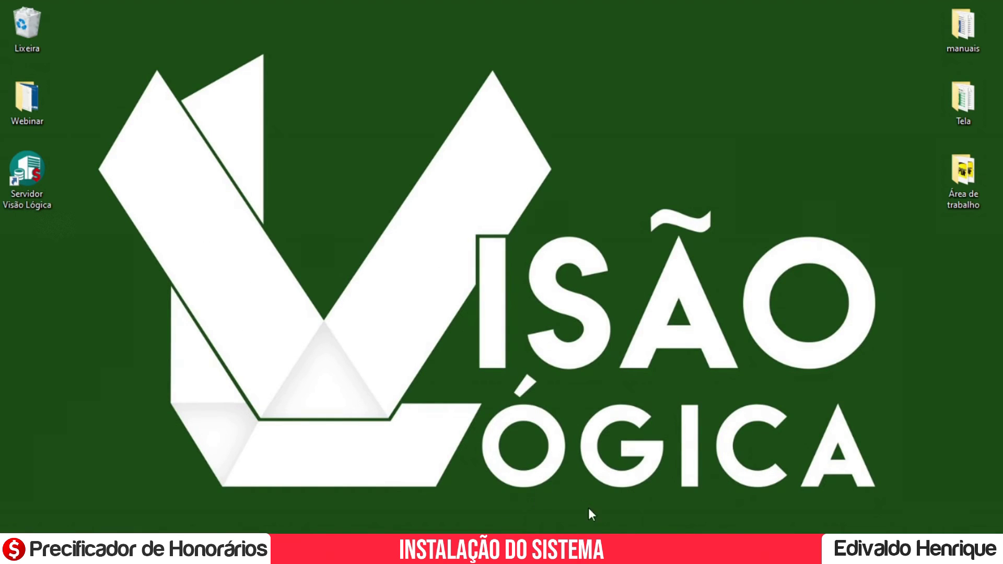
right_click(612, 554)
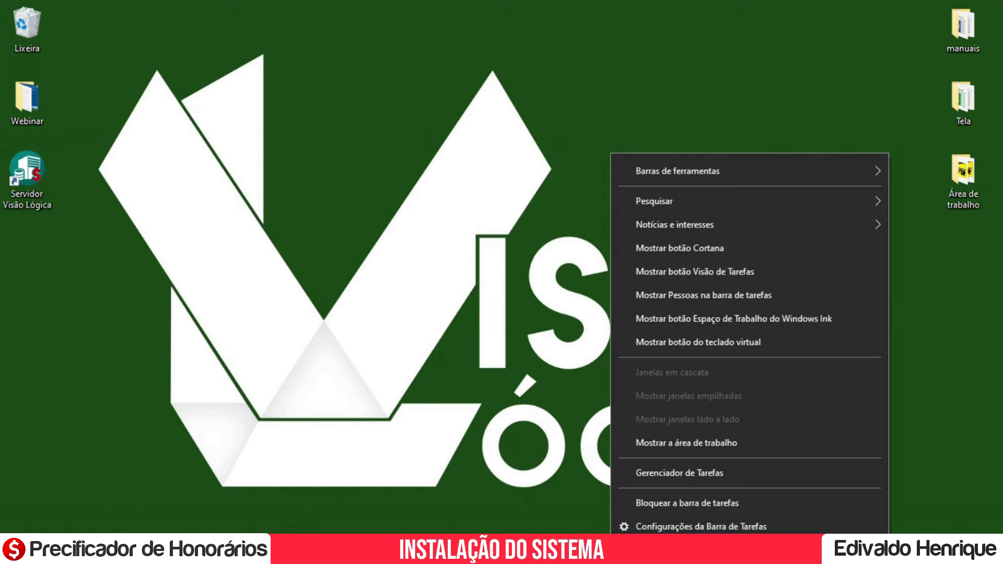
click(675, 477)
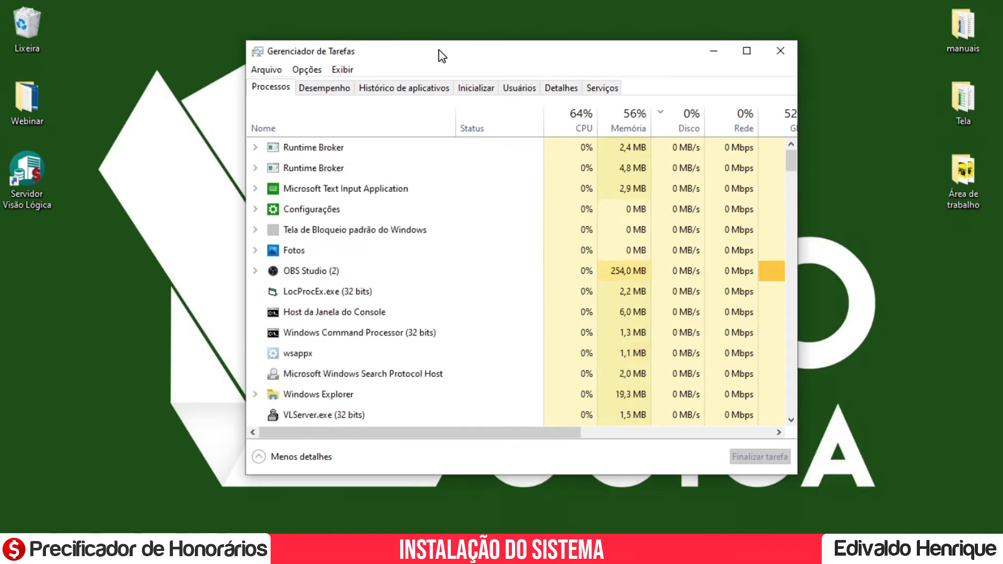
click(559, 94)
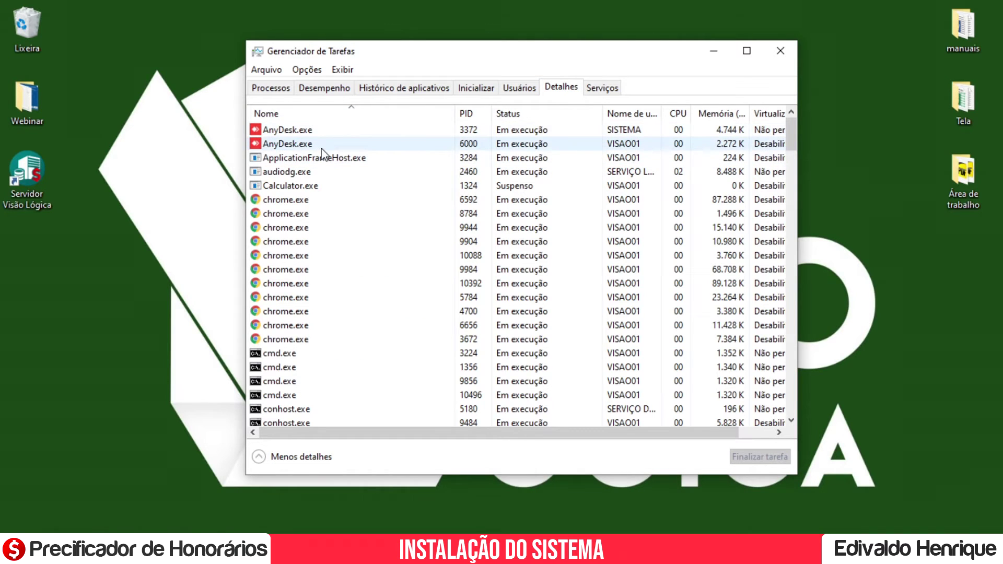
click(321, 146)
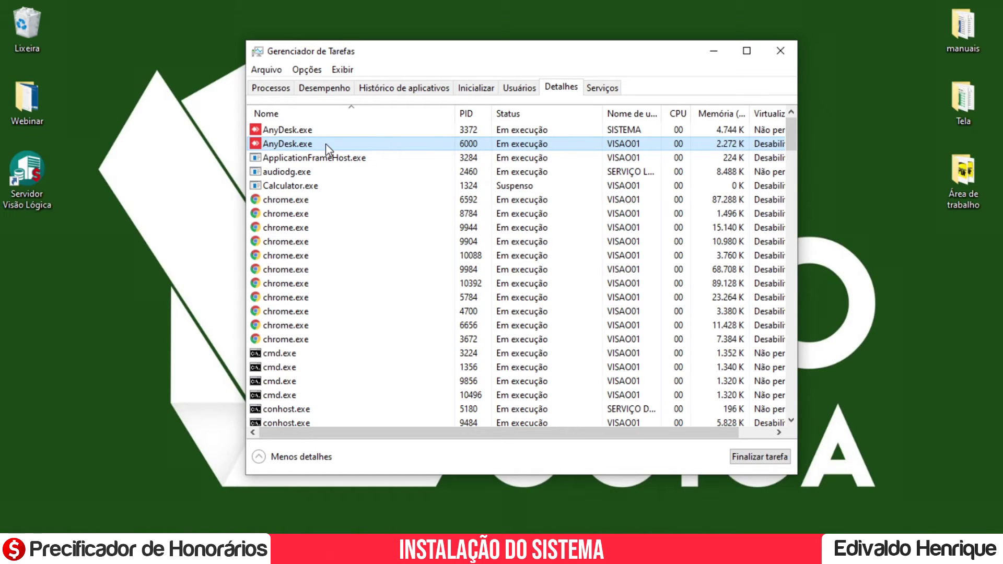
key(l)
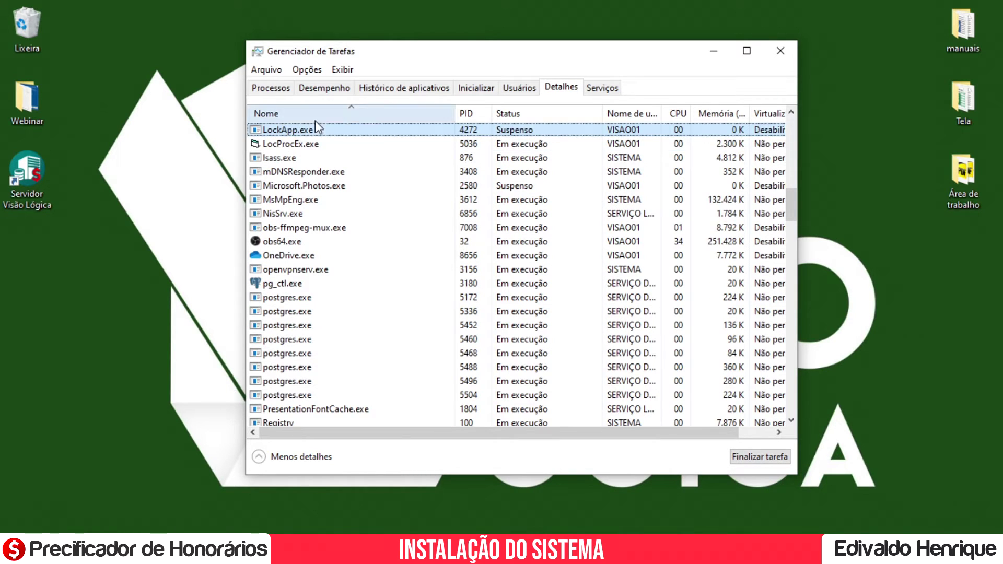
scroll(360, 179, up, 1)
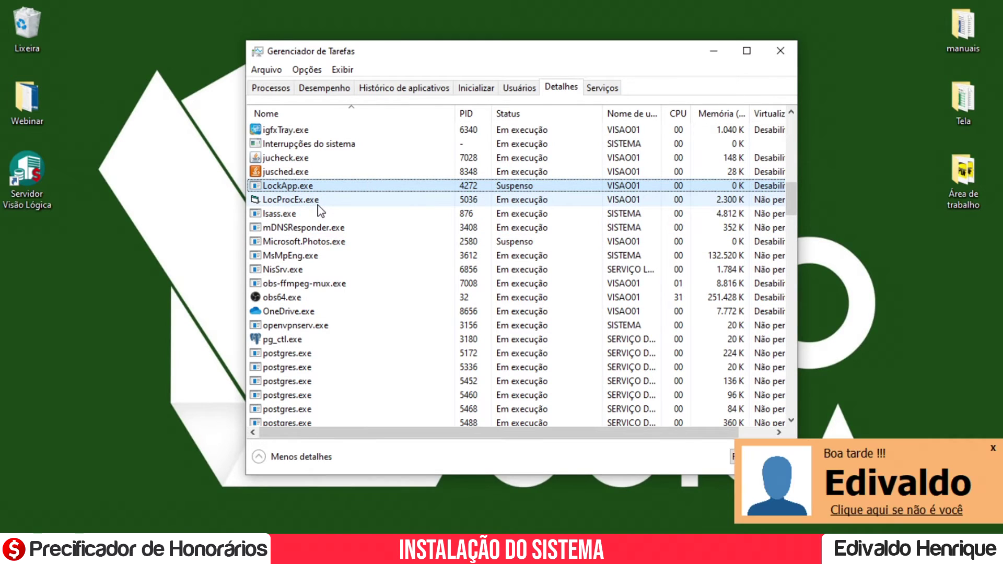
click(994, 447)
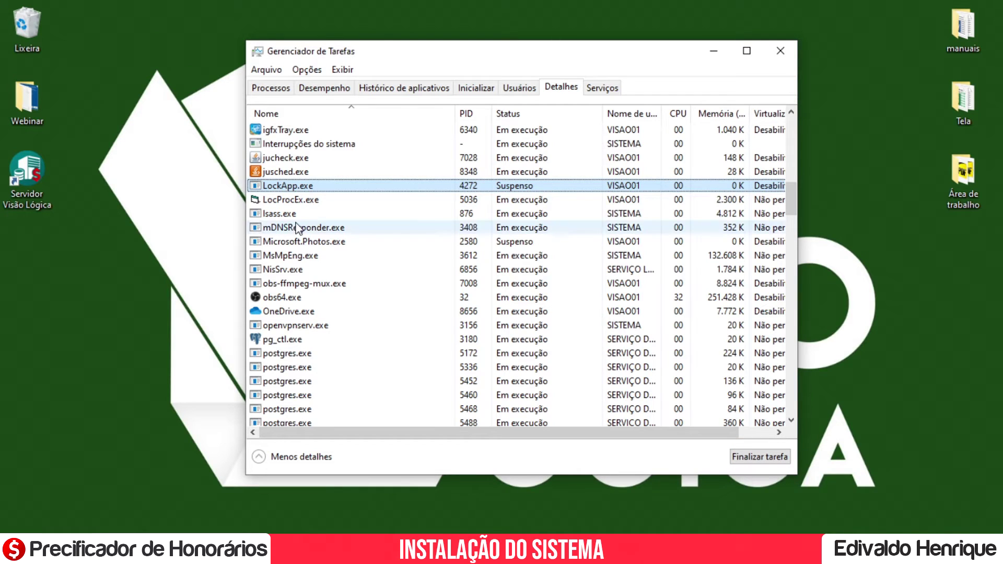
Select LocProcEx.exe and LocProc.exe in the Detalhes list to confirm monitoring is running.
click(297, 202)
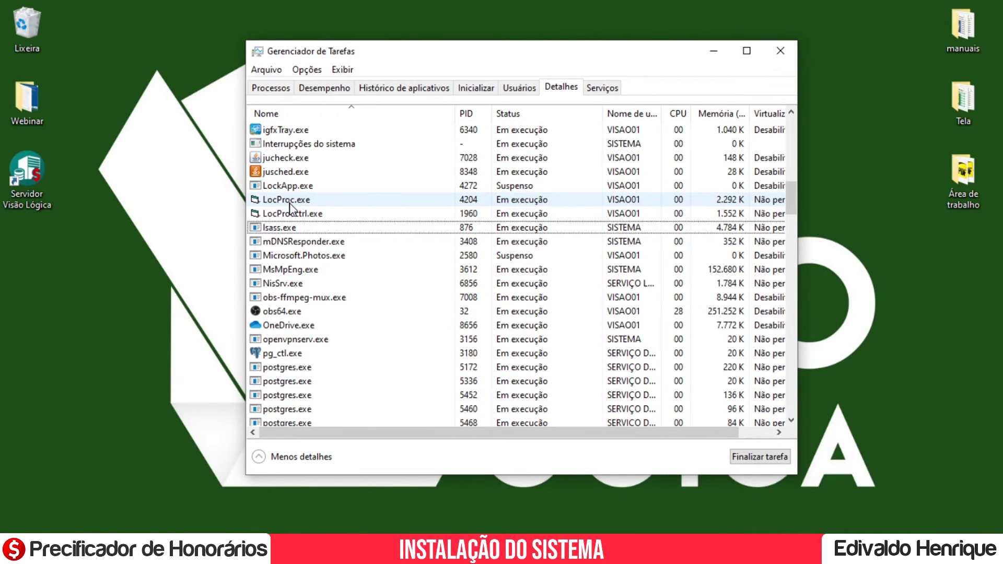
click(290, 202)
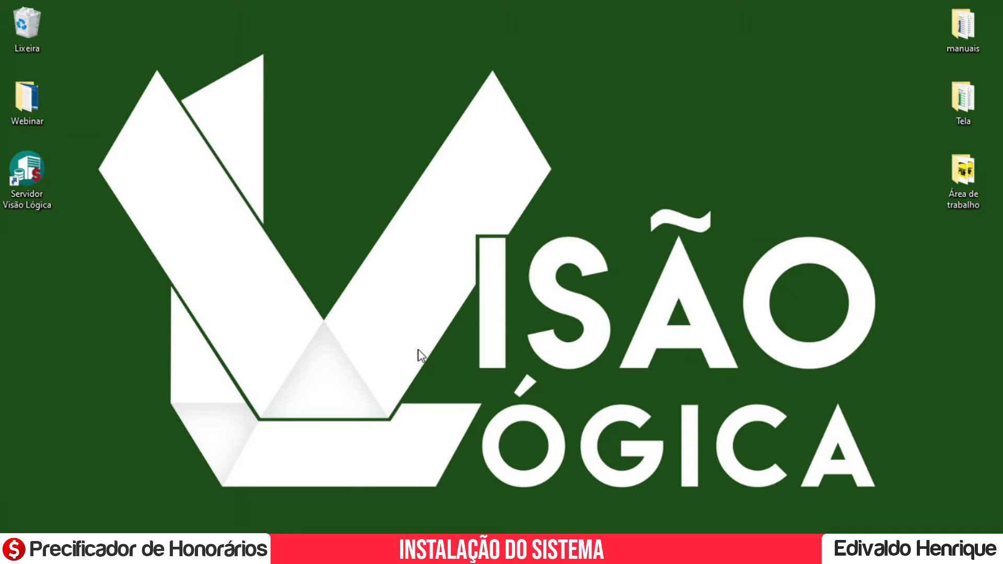
Open Agenda de Reuniões from the tray and start a new appointment for 12/08/2021, 17:36–18:06.
click(842, 553)
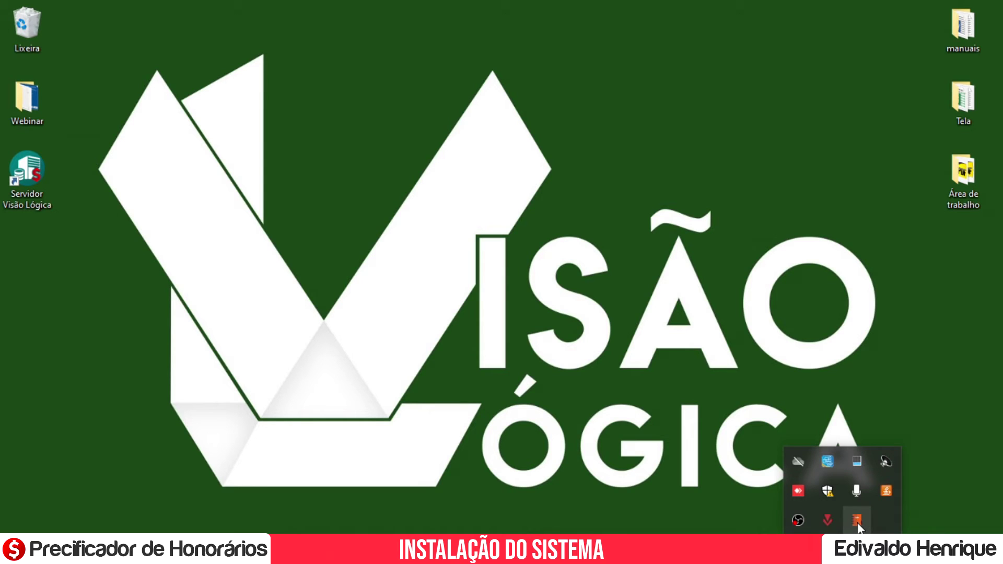
click(857, 520)
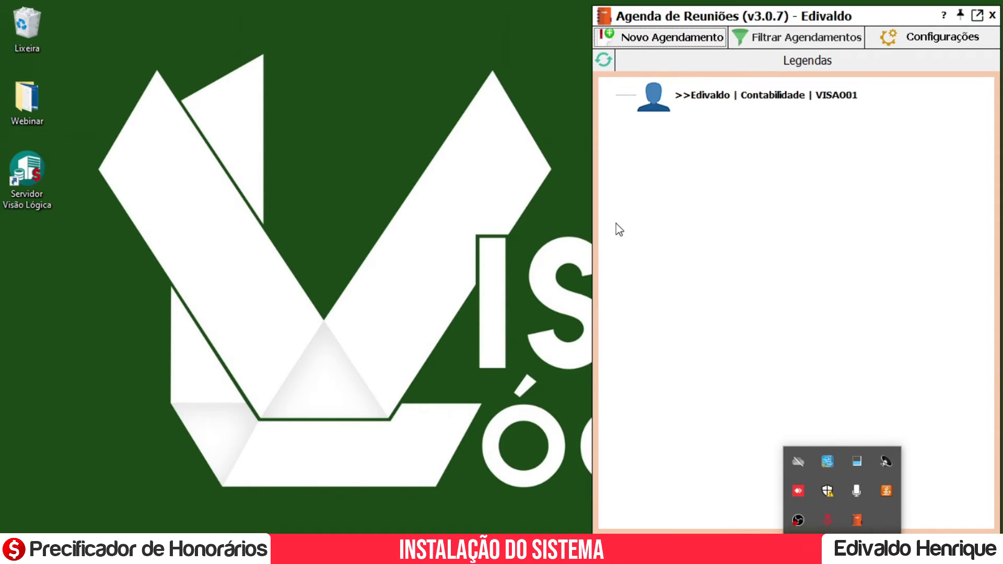
click(692, 340)
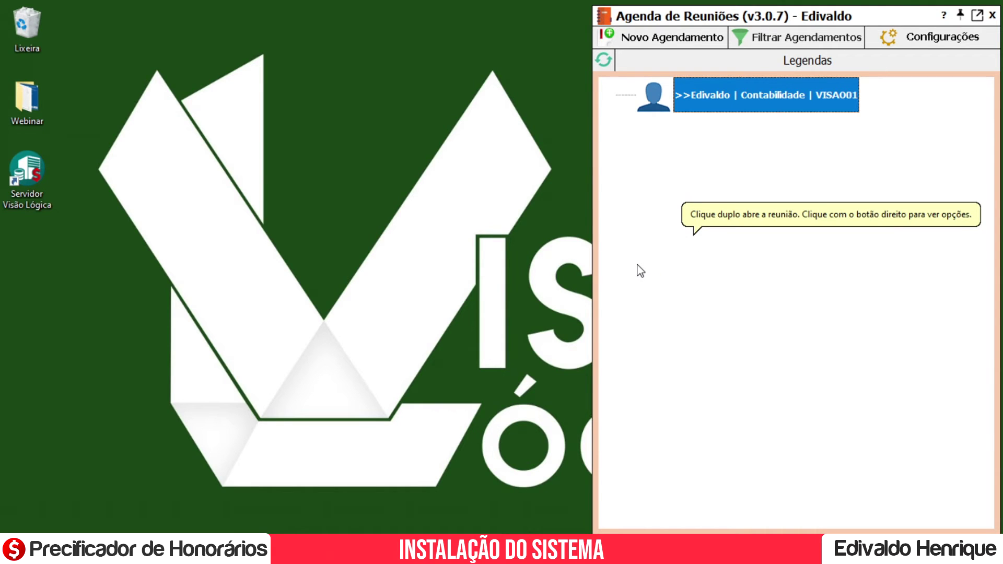
click(656, 43)
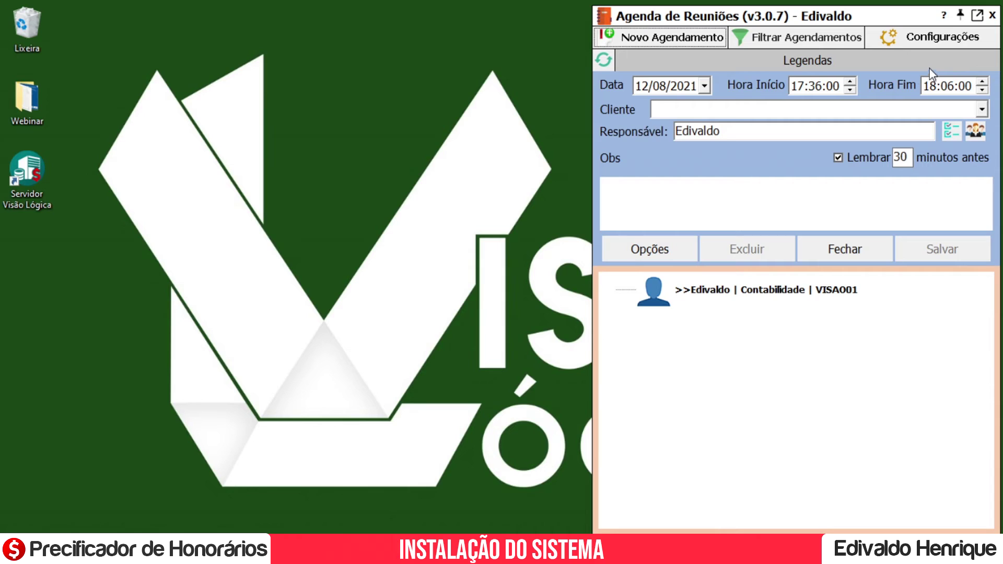
Enter WEBINAR as the appointment's client.
click(661, 104)
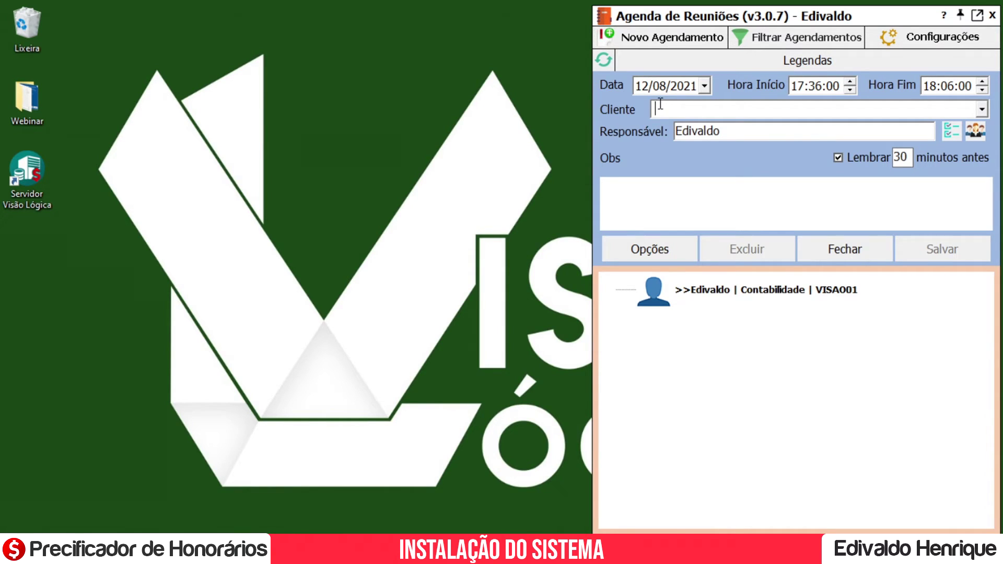
text(WEB)
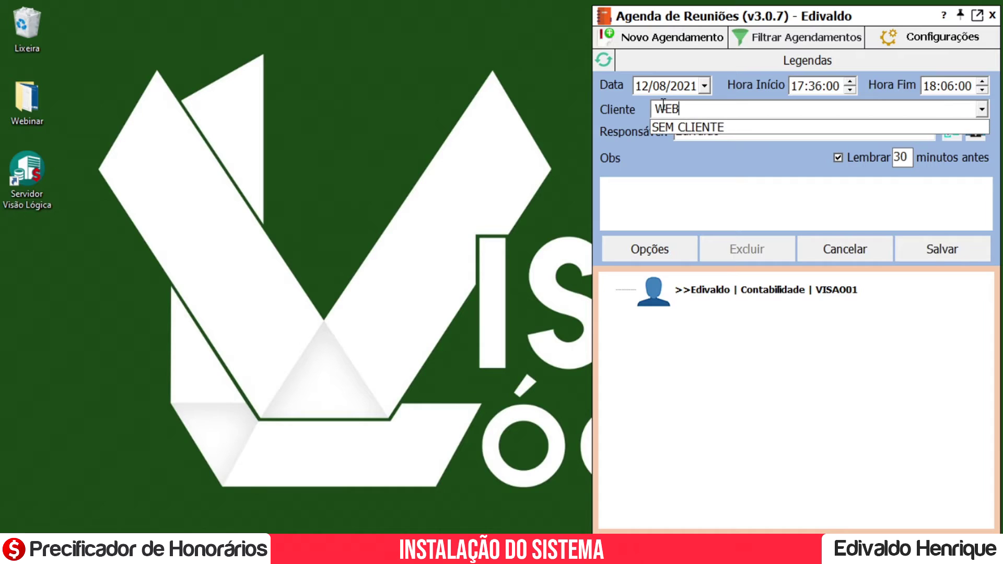
text(INAR)
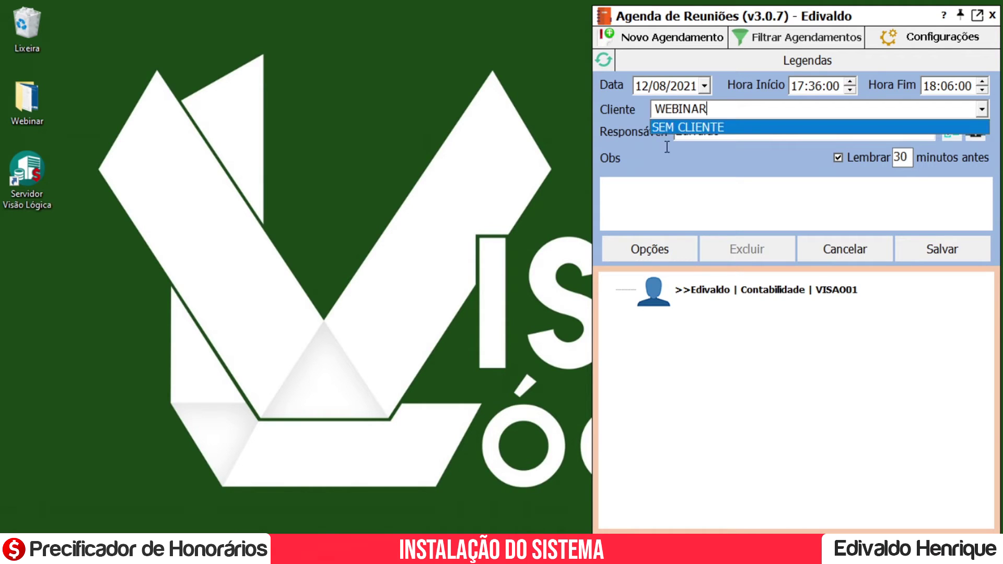
click(615, 109)
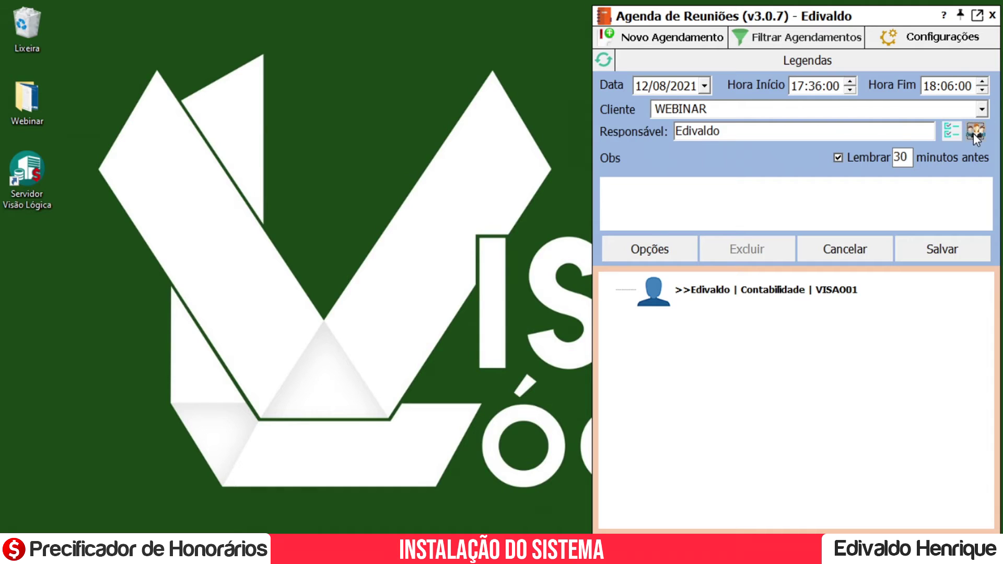
click(953, 132)
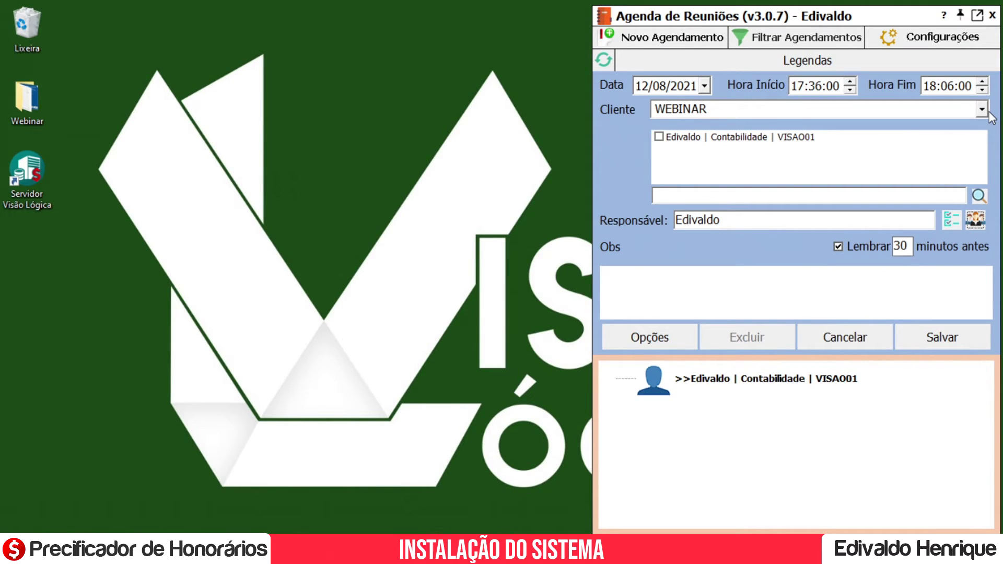
click(976, 220)
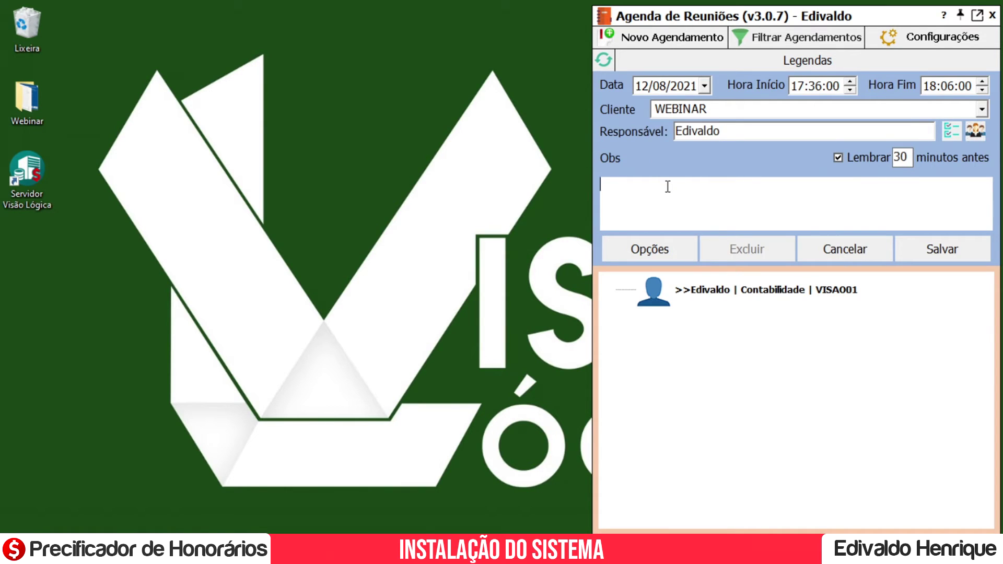
Turn off the reminder, add the note 'Agendamento referente webinar', and save the appointment.
click(839, 158)
text(Agendamento fe)
key(BackSpace)
key(BackSpace)
text(referente w)
text(eni)
key(BackSpace)
key(BackSpace)
key(BackSpace)
text(ebinar)
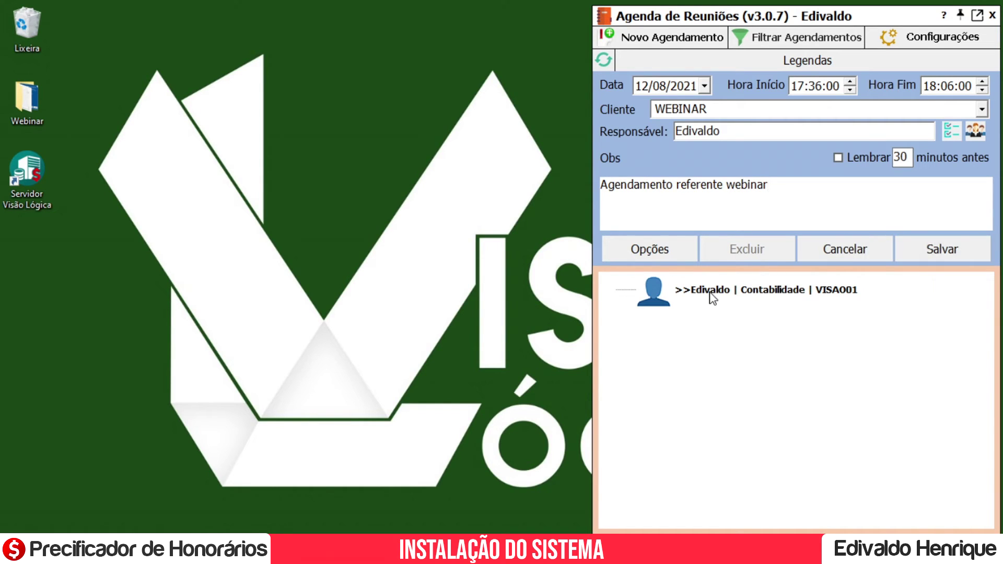
click(921, 246)
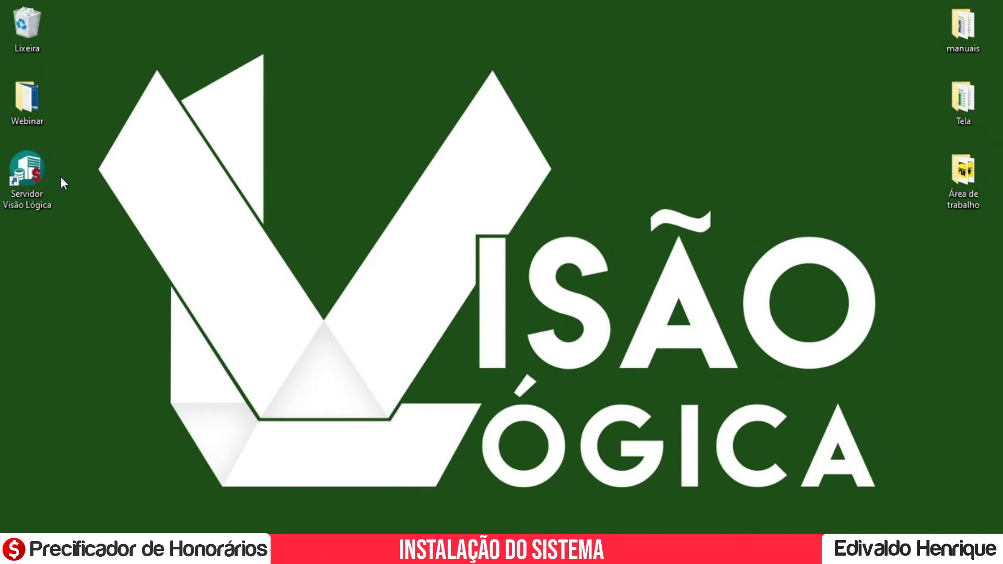
double_click(9, 163)
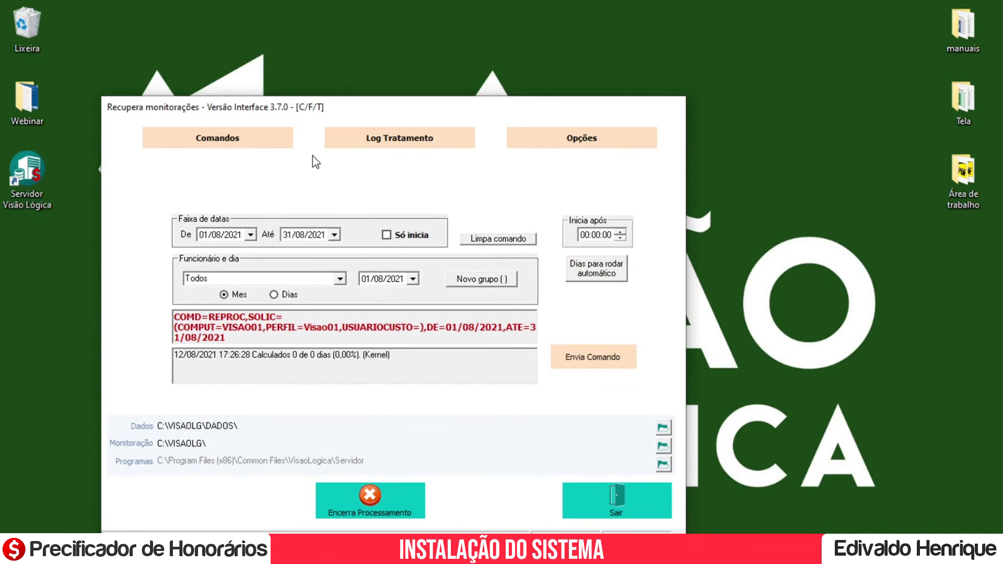
drag(342, 109, 415, 72)
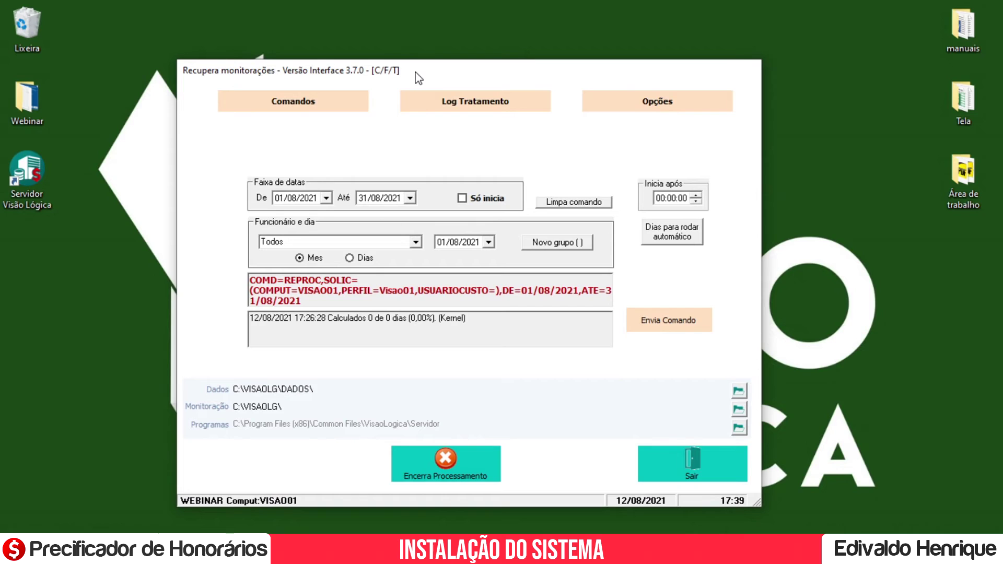
click(736, 469)
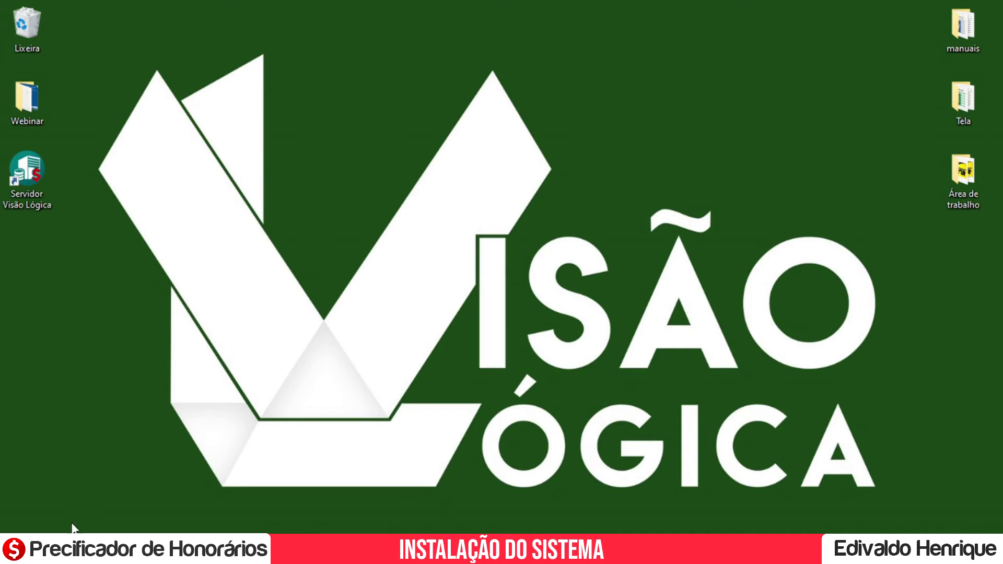
Go up to the VISAOLG share in File Explorer and open its PROG folder.
mouse_move(84, 549)
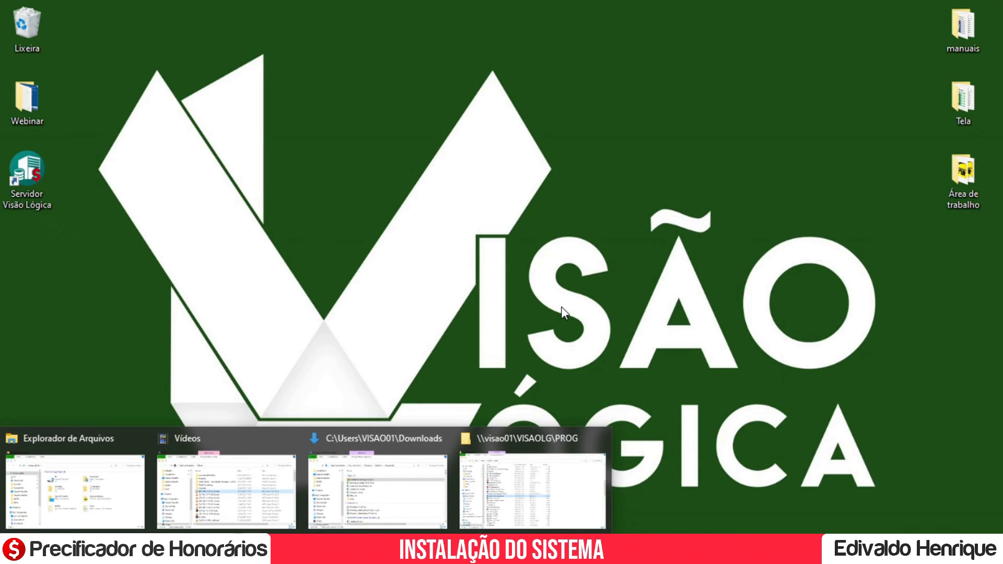
click(539, 472)
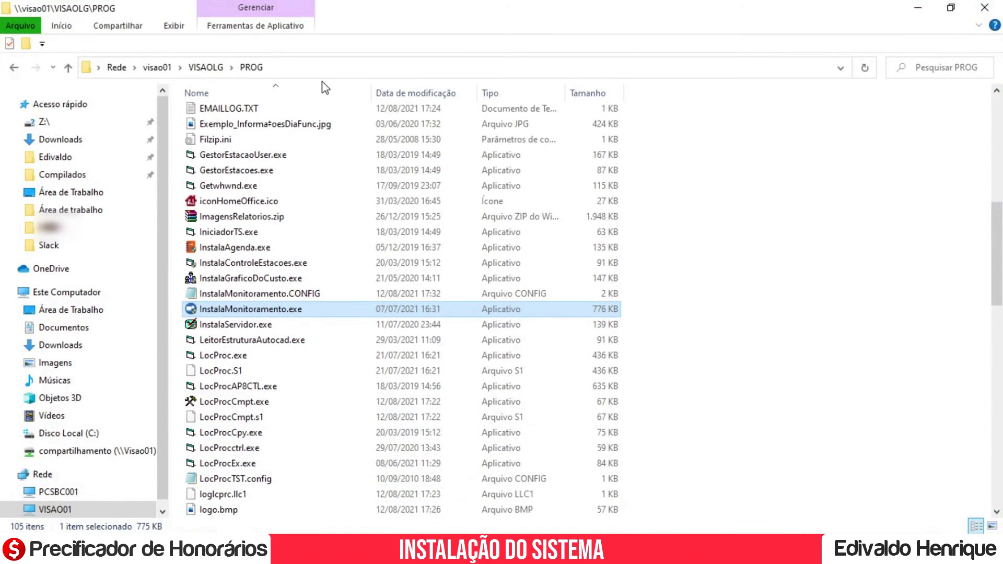
click(206, 68)
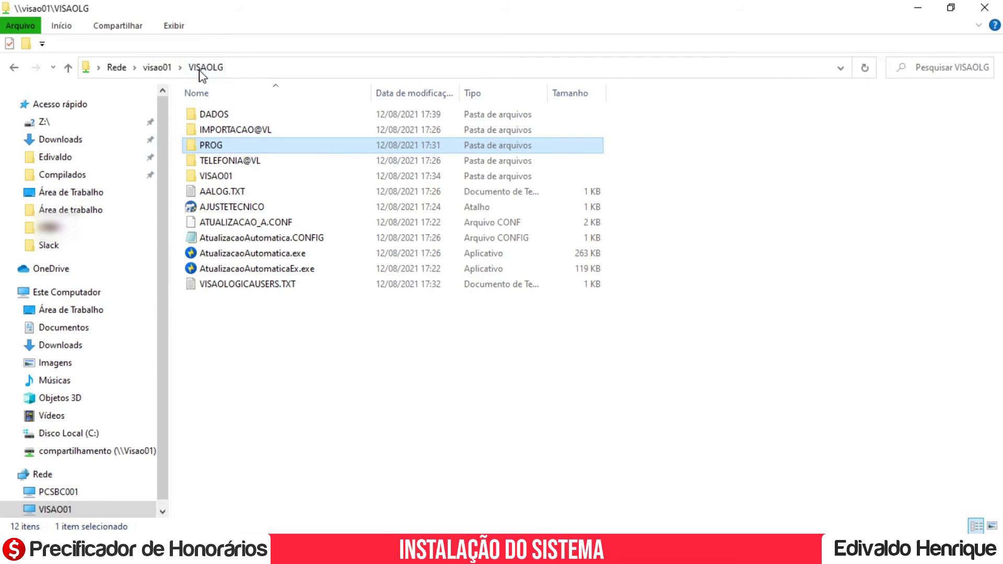
click(284, 71)
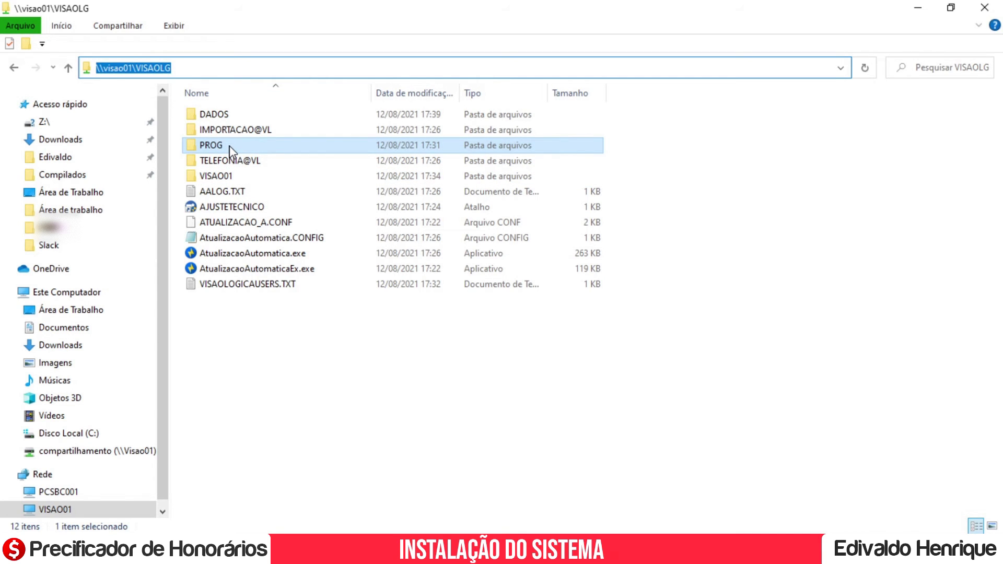
double_click(230, 149)
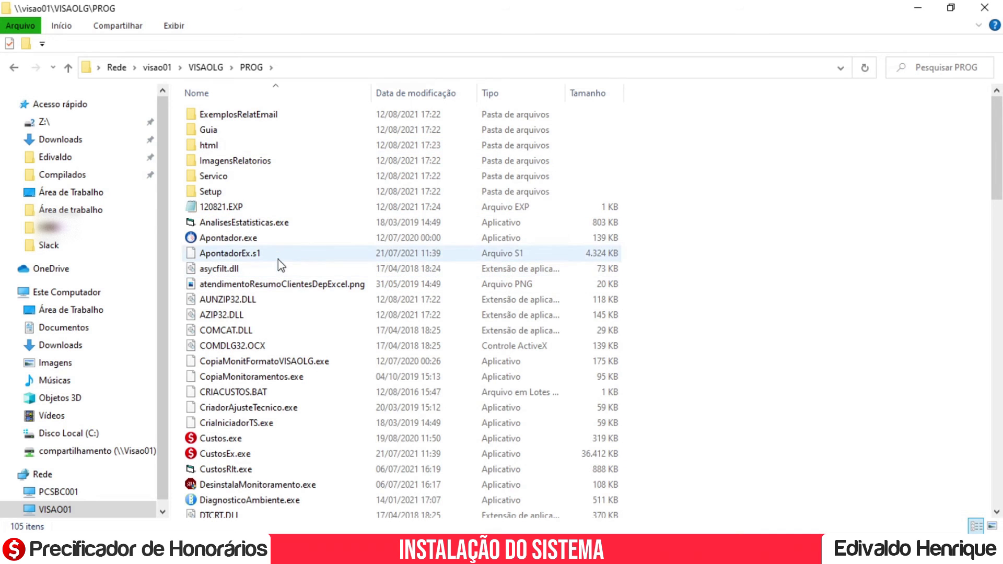
Find InstalaGraficoDoCusto.exe in PROG and run it as administrator.
scroll(299, 288, down, 1)
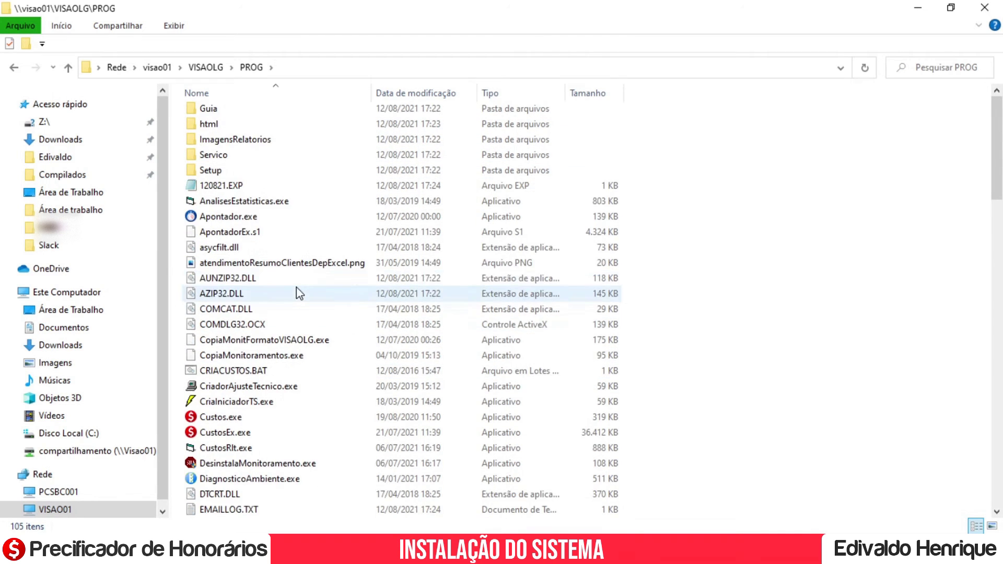
scroll(298, 303, down, 3)
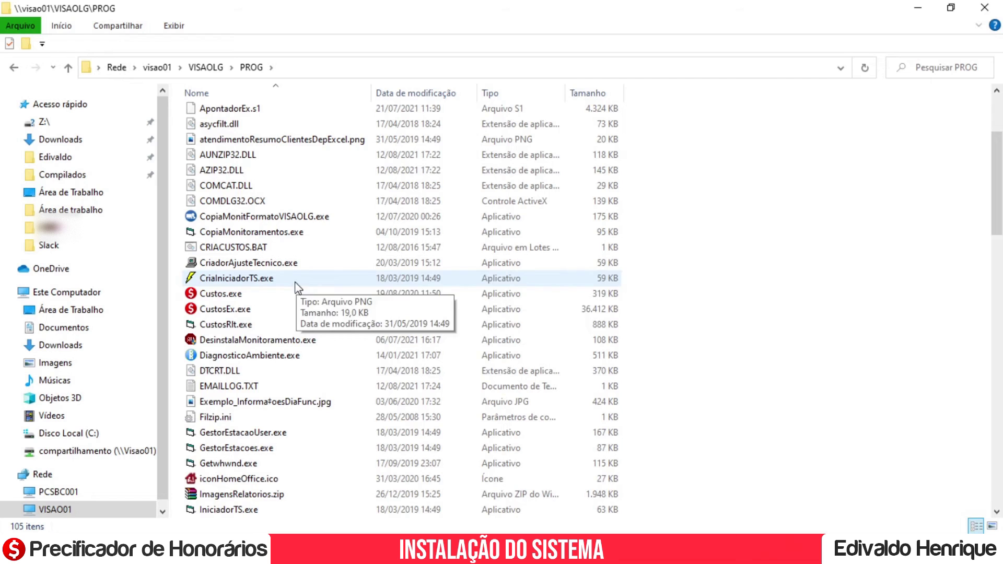
click(275, 326)
key(i)
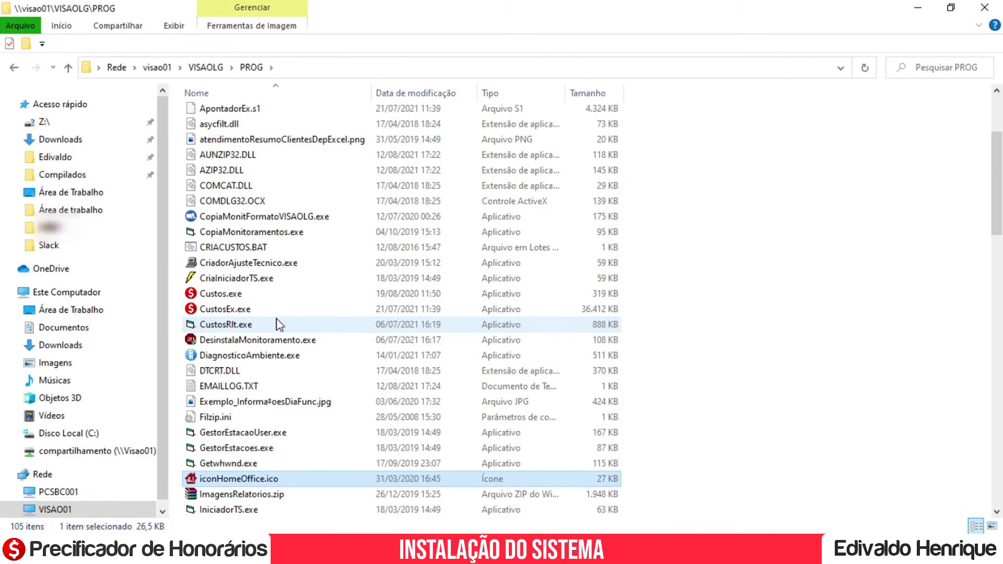
scroll(279, 324, down, 4)
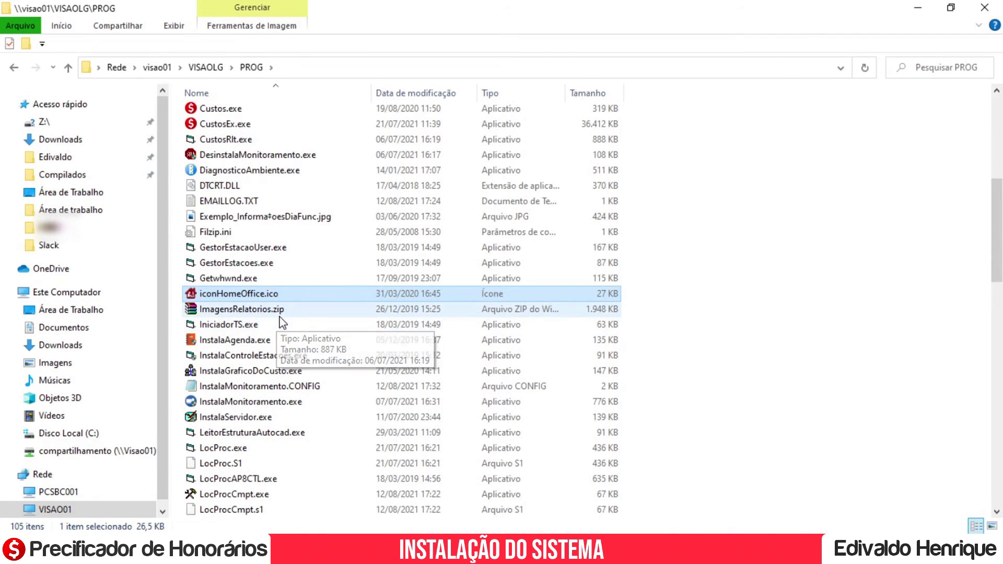
scroll(281, 311, down, 1)
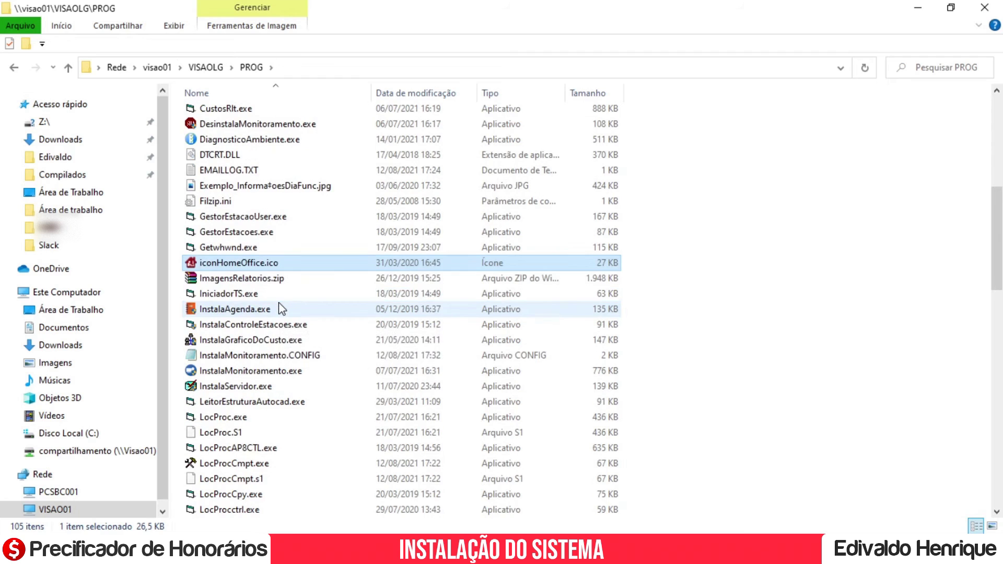
click(266, 344)
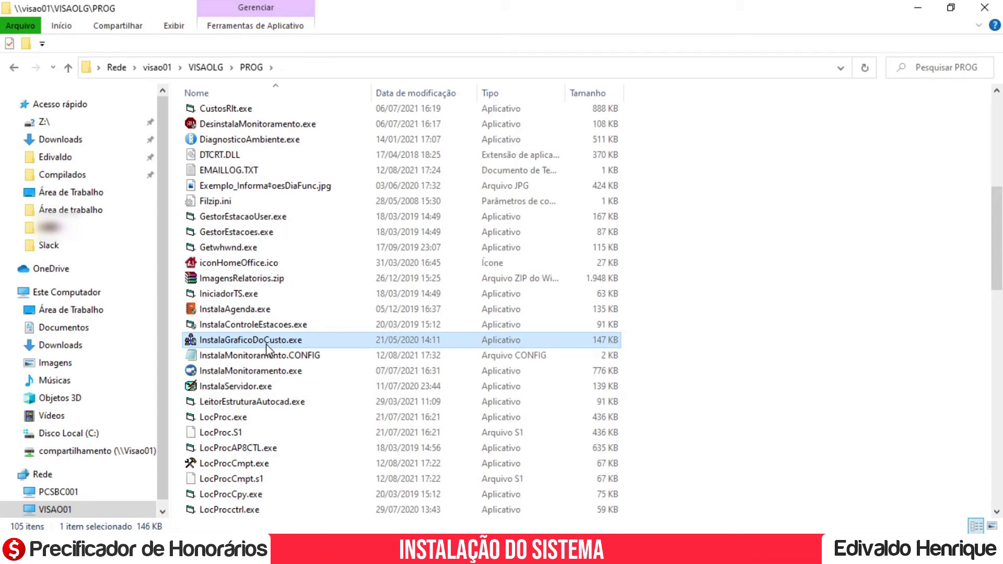
double_click(267, 343)
right_click(266, 340)
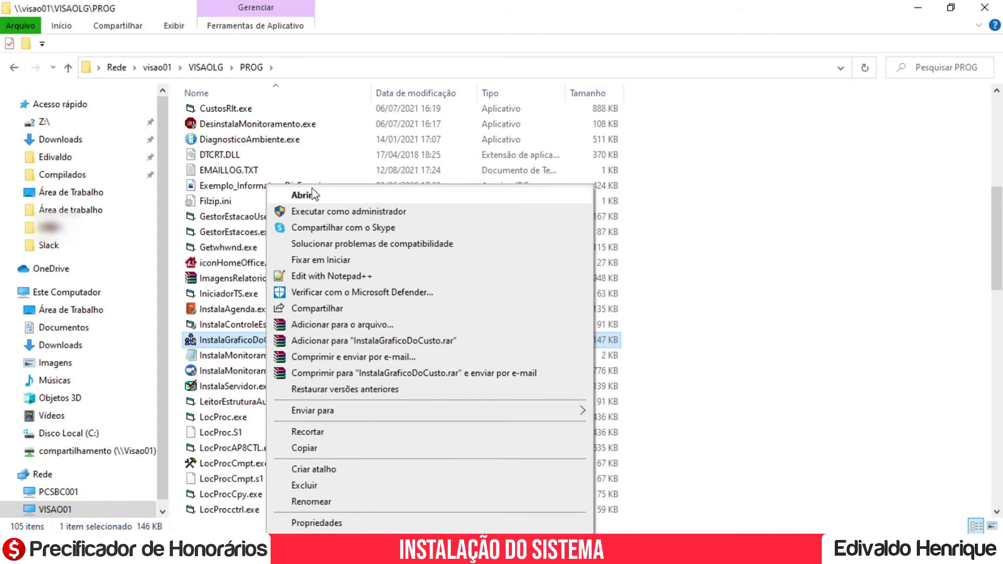
click(320, 212)
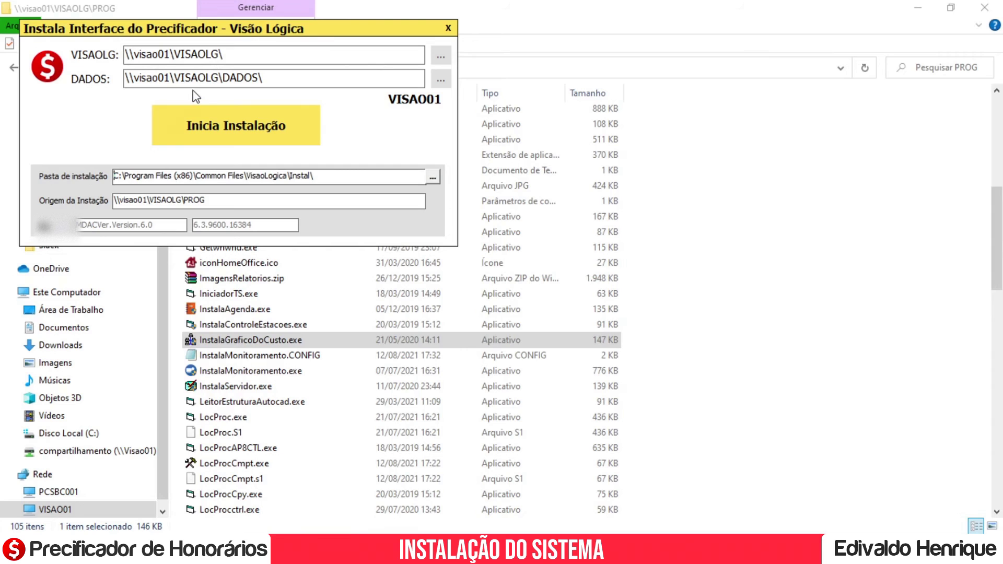
Install the cost interface, acknowledge the success message, and minimize the Explorer window.
click(211, 123)
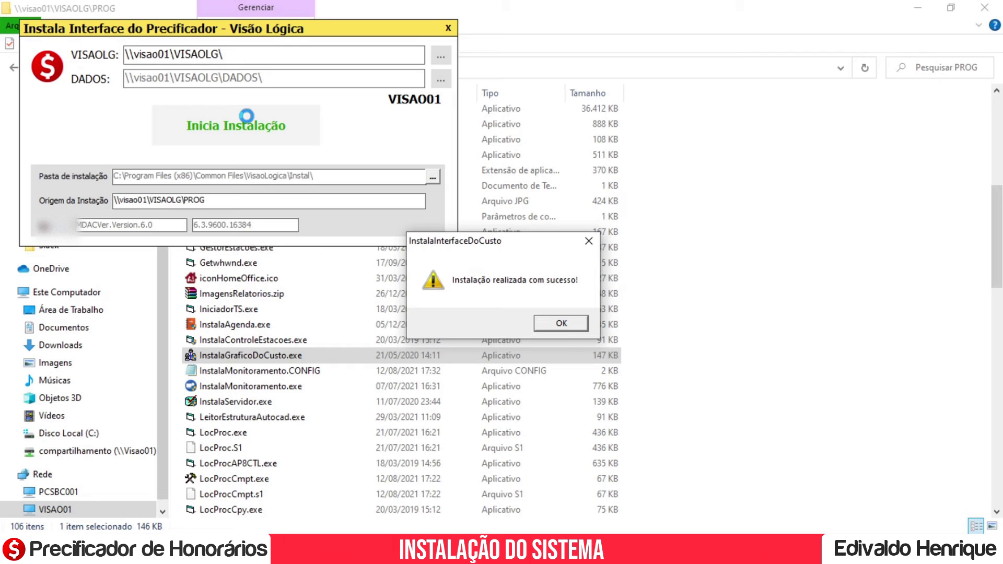
click(566, 322)
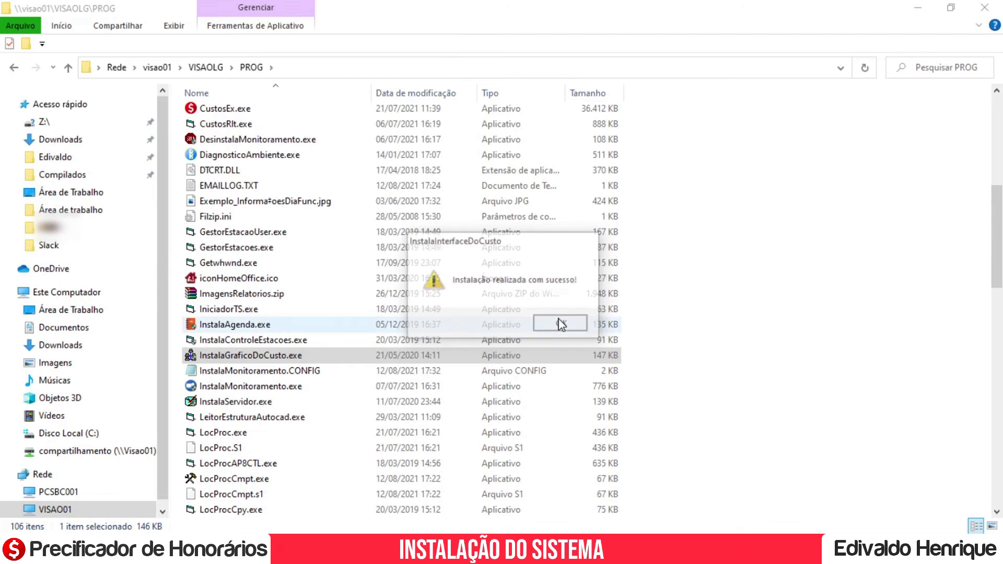
click(918, 8)
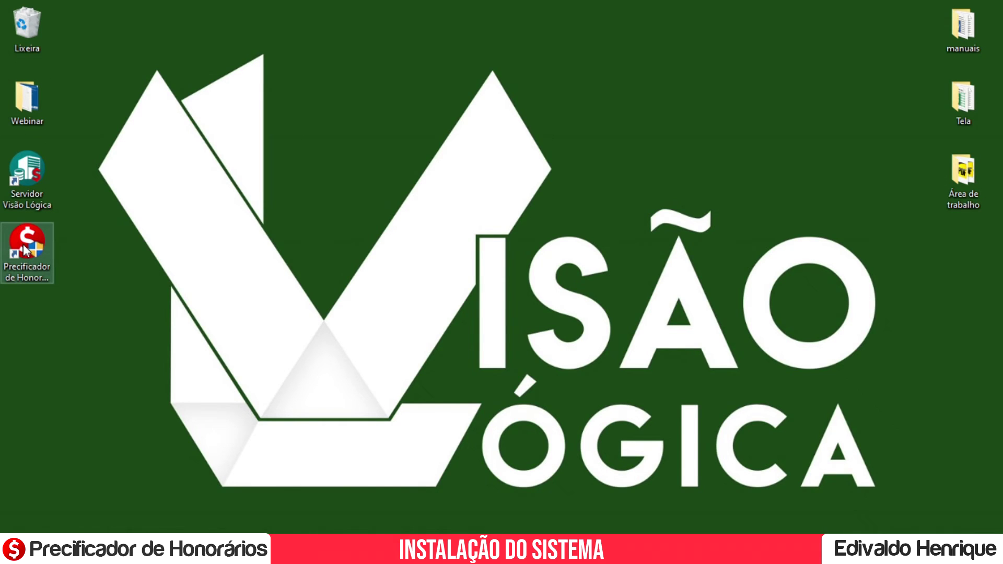
Run the Precificador de Honorários shortcut as administrator and start it for period Agosto/2021.
right_click(25, 250)
click(72, 209)
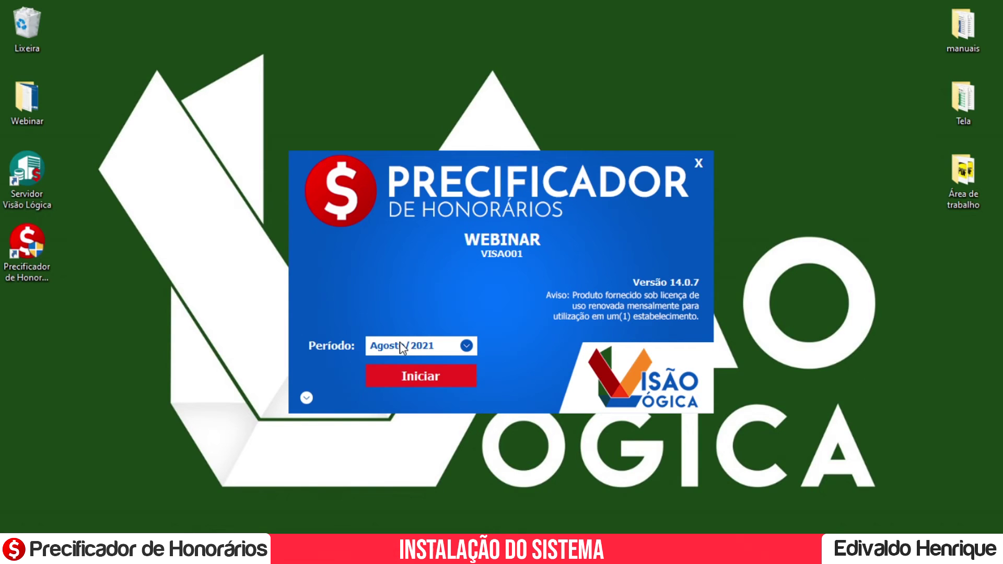
click(427, 377)
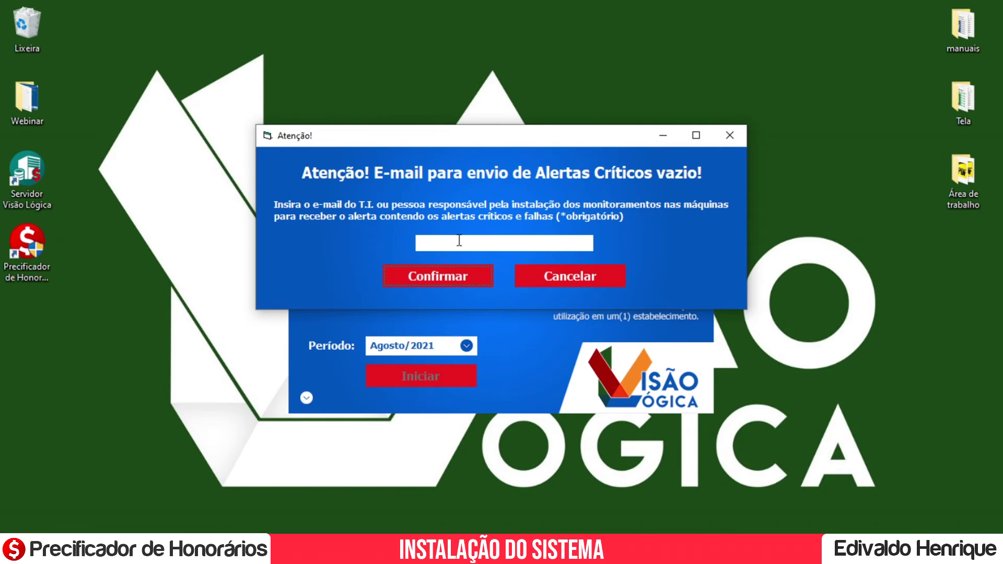
Enter the IT contact's e-mail address for critical alerts and confirm it.
click(455, 283)
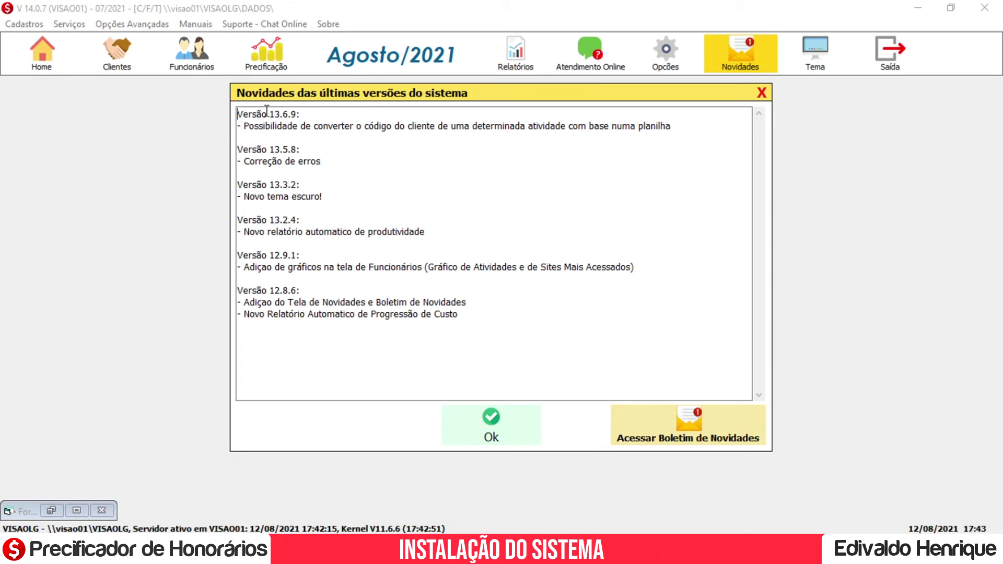
Dismiss the Novidades release notes, collapse the daily chart panel, and open the employee's details.
click(481, 436)
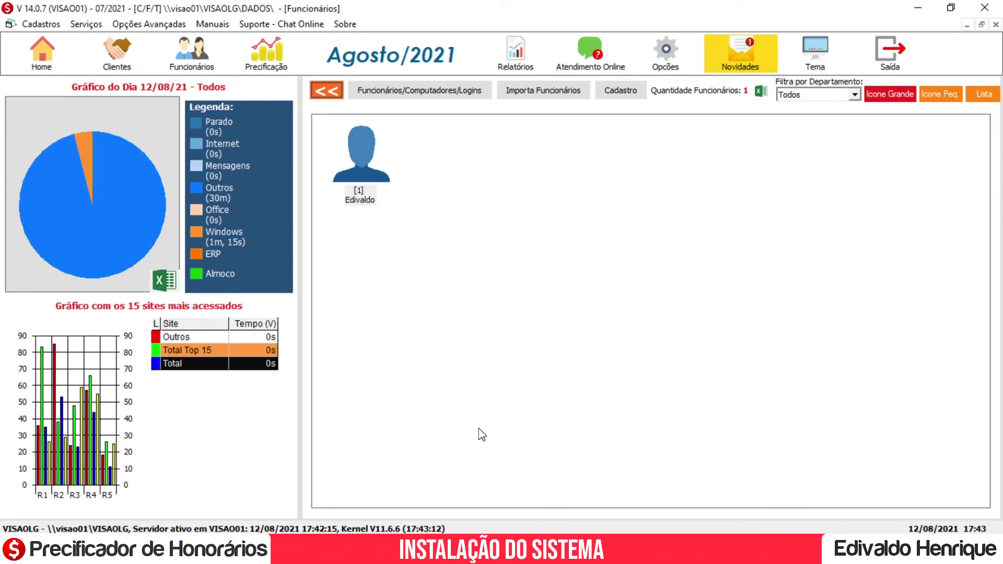
click(324, 92)
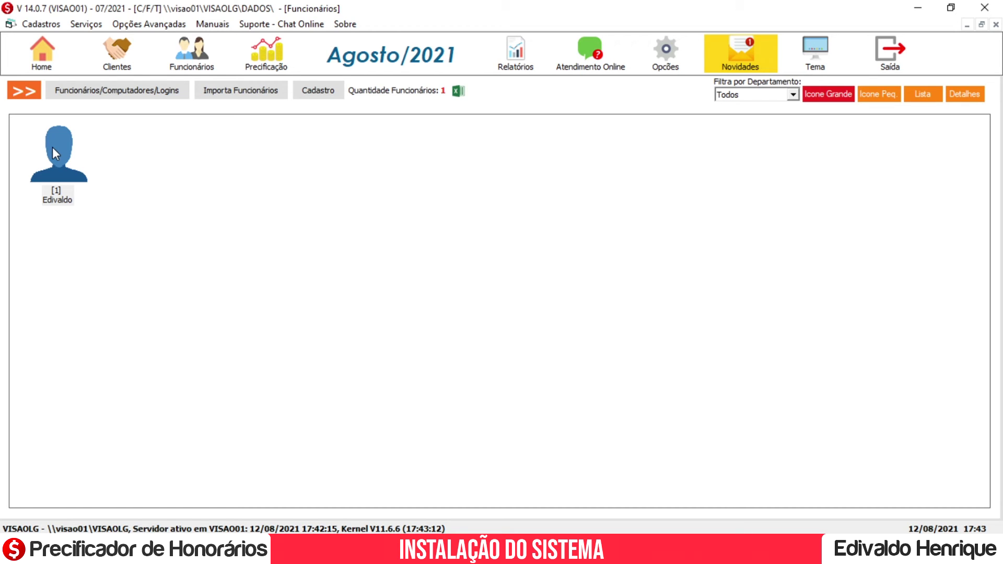
double_click(54, 149)
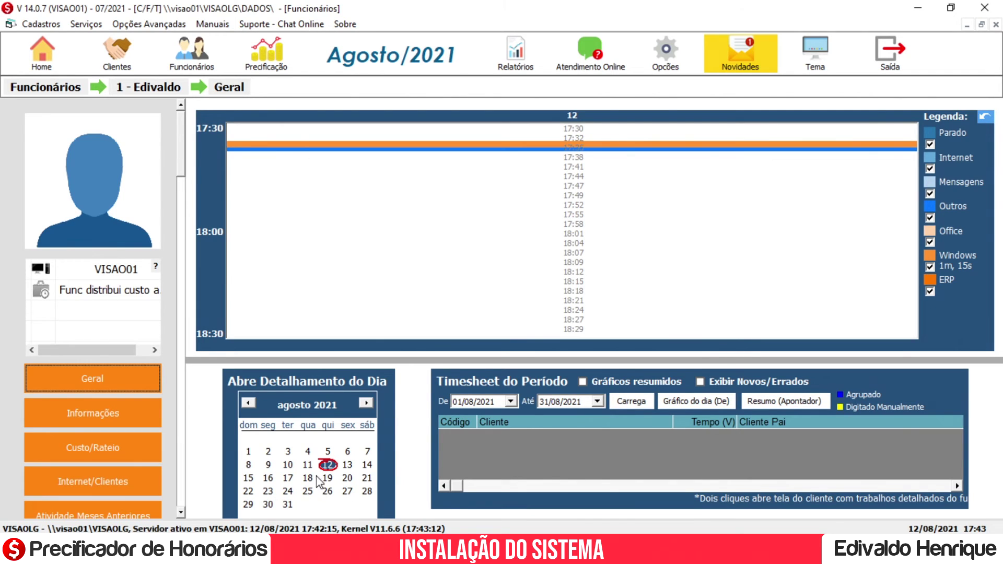
Open the activities for 12 August 2021 from the employee's calendar.
click(327, 465)
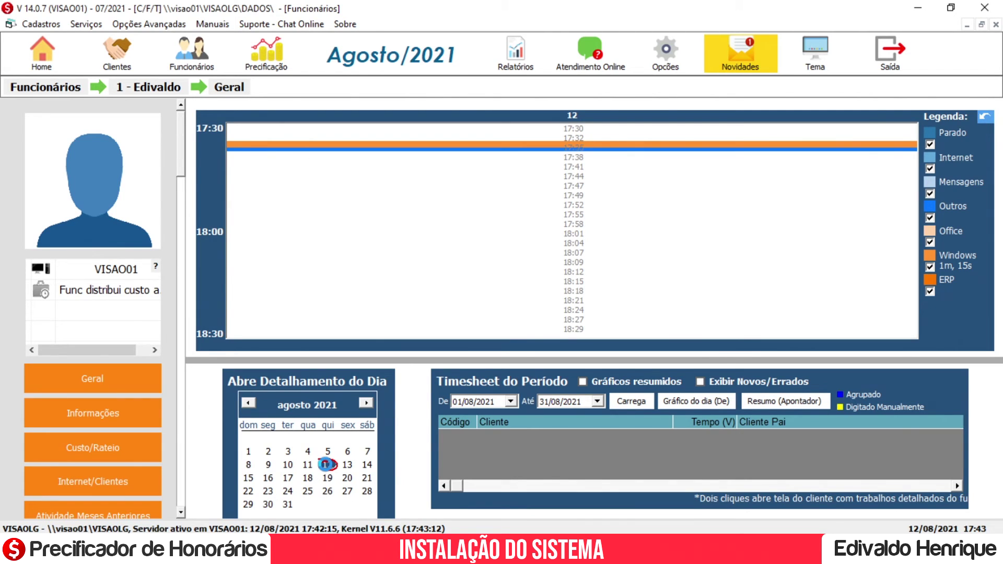
click(327, 466)
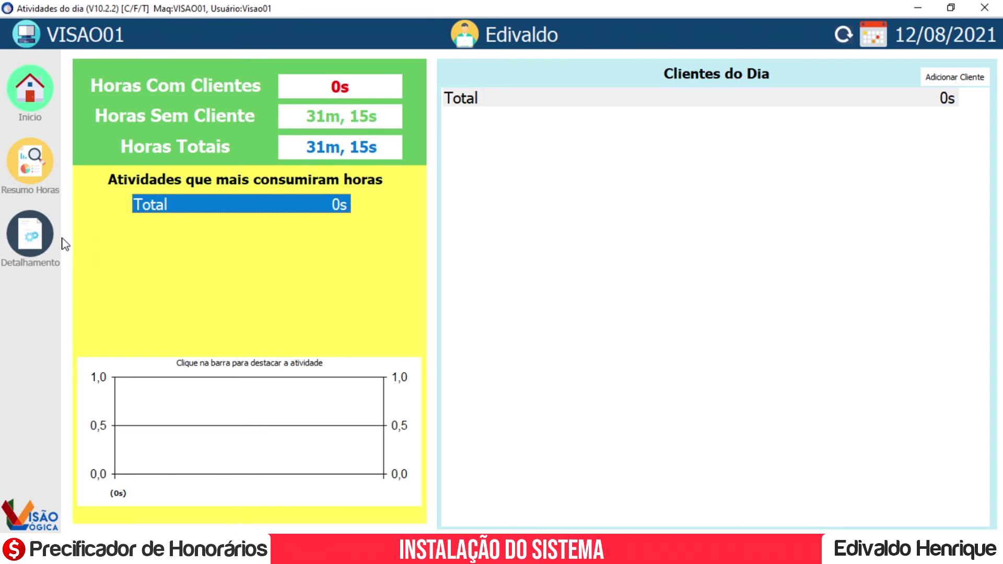
Show the Detalhamento log with Programa, Url and Computador columns and a wider Conteudo column.
click(36, 237)
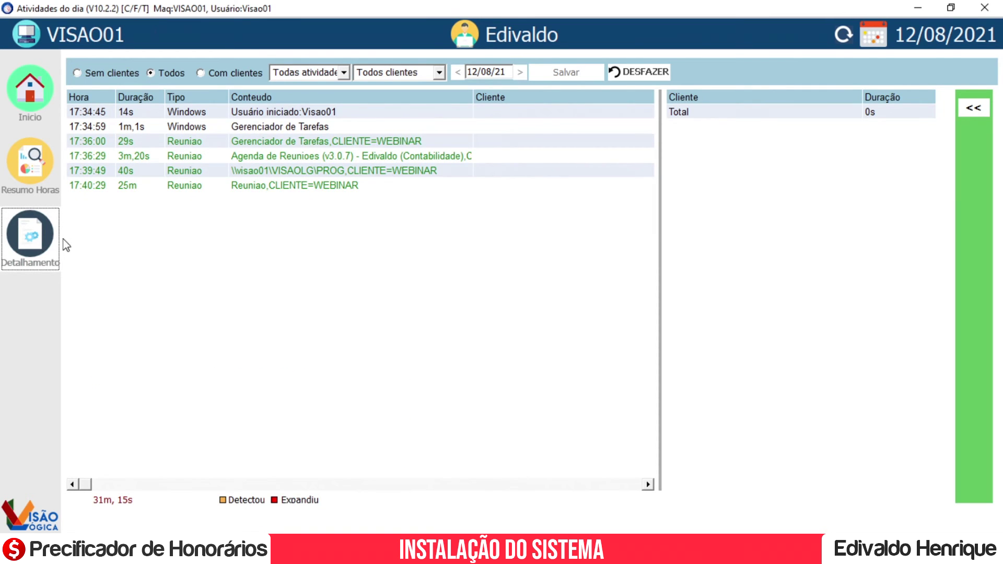
drag(660, 211, 878, 209)
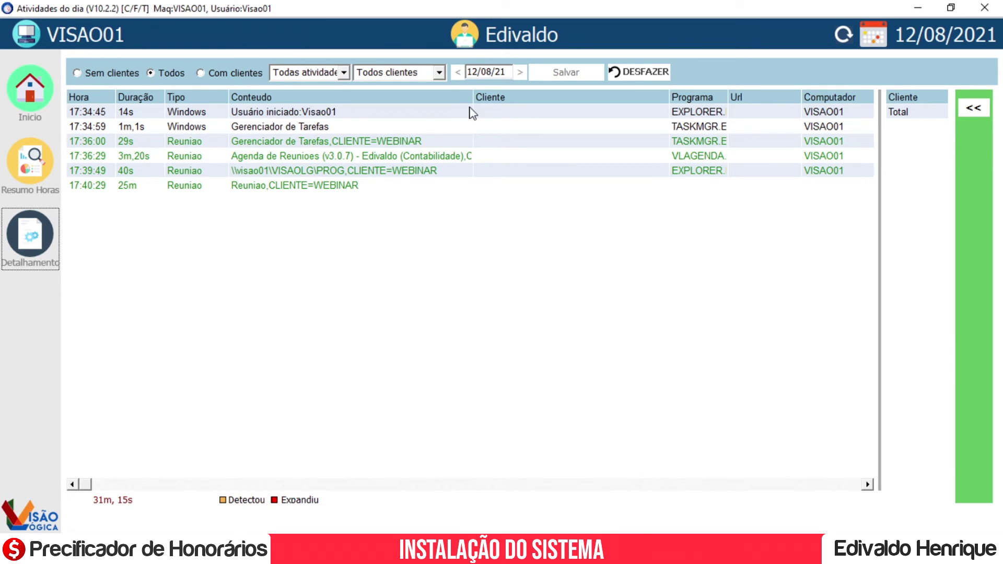
drag(473, 97, 591, 97)
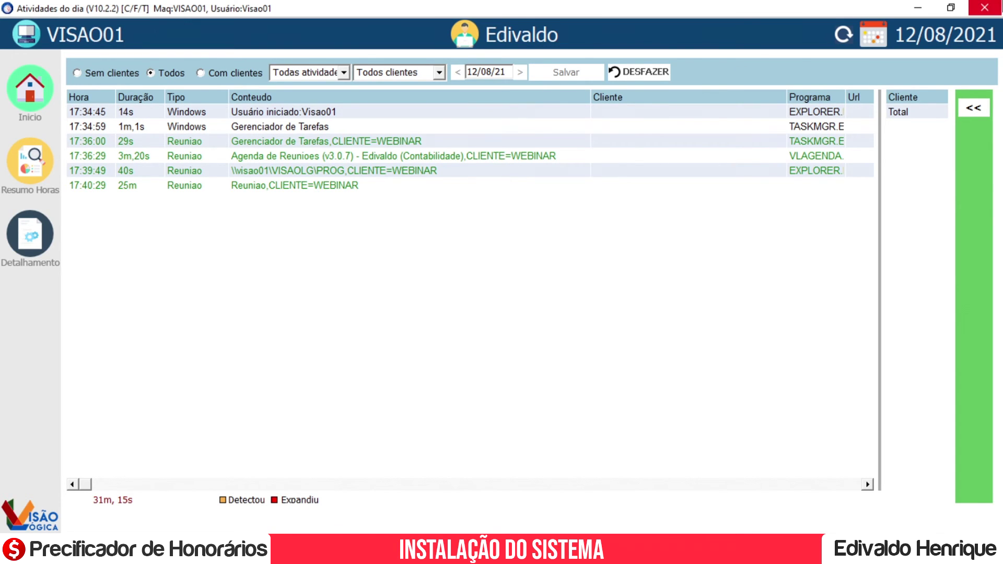
Close the Atividades do dia window and go back to the Funcionários list.
click(984, 7)
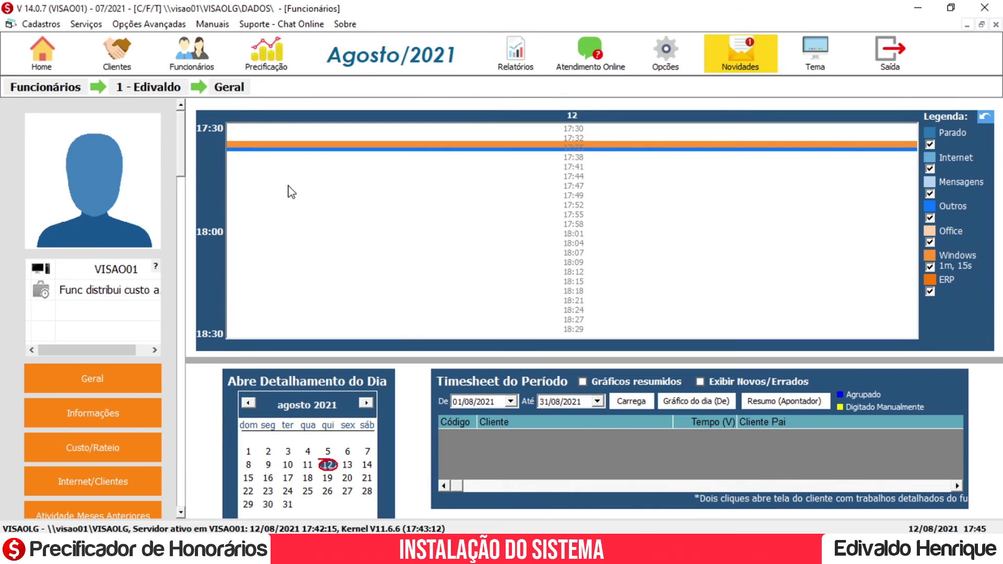
click(30, 89)
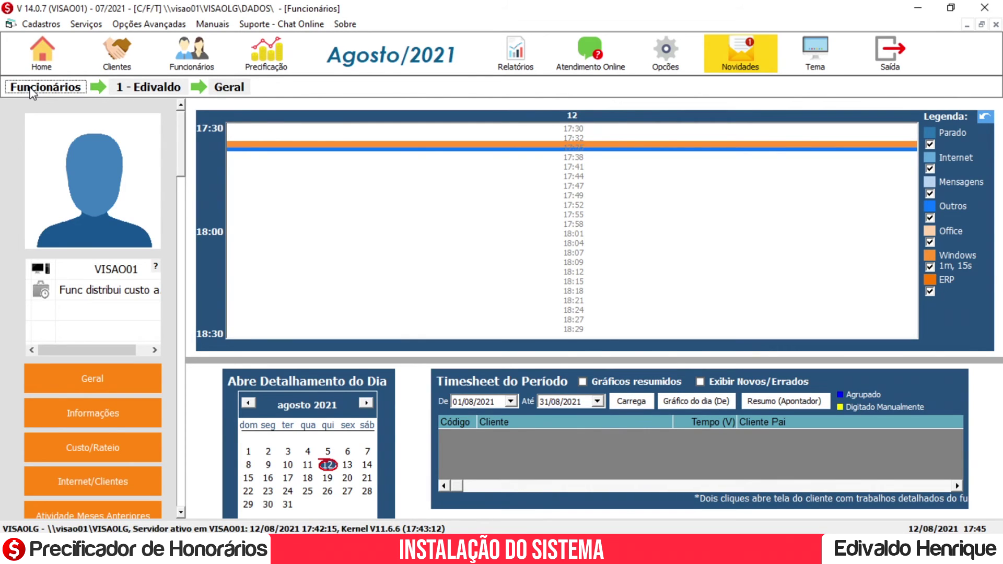